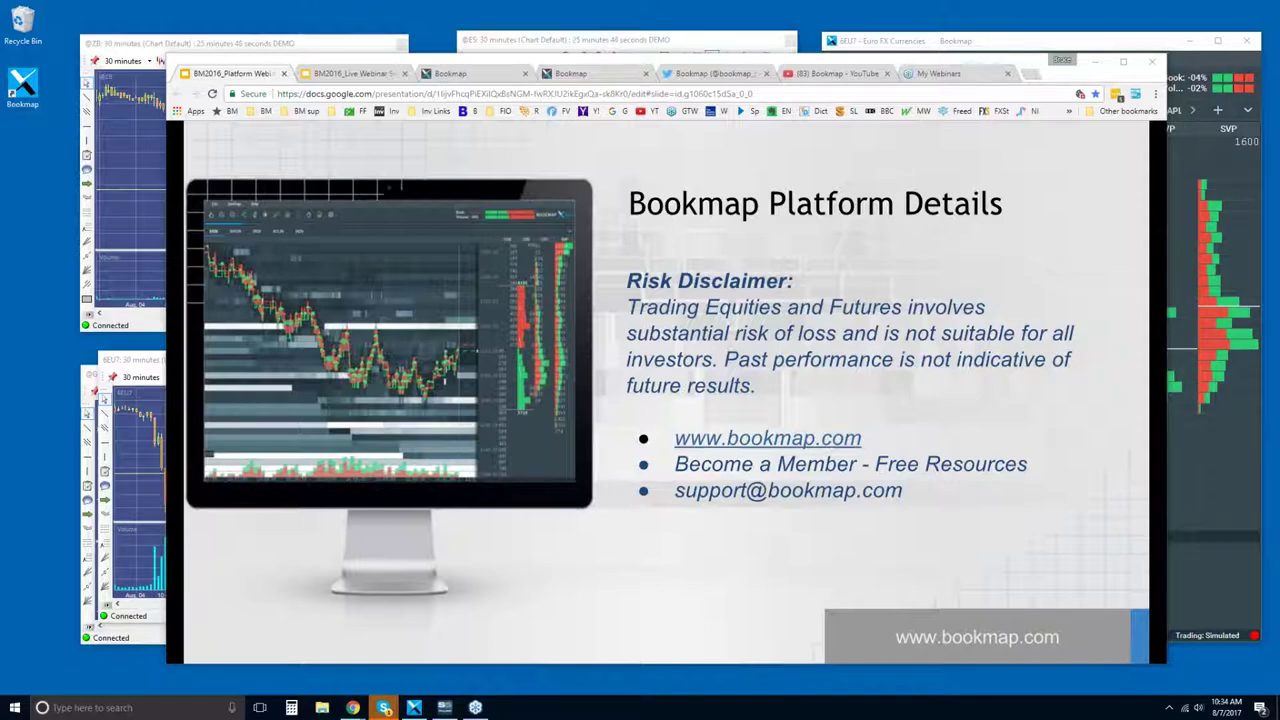
# Step: Shift the browser window slightly, view the 6EU7 heatmap in the maximized Bookmap window, and restore that window to its smaller size
pyautogui.moveTo(984, 61); pyautogui.dragTo(961, 66)
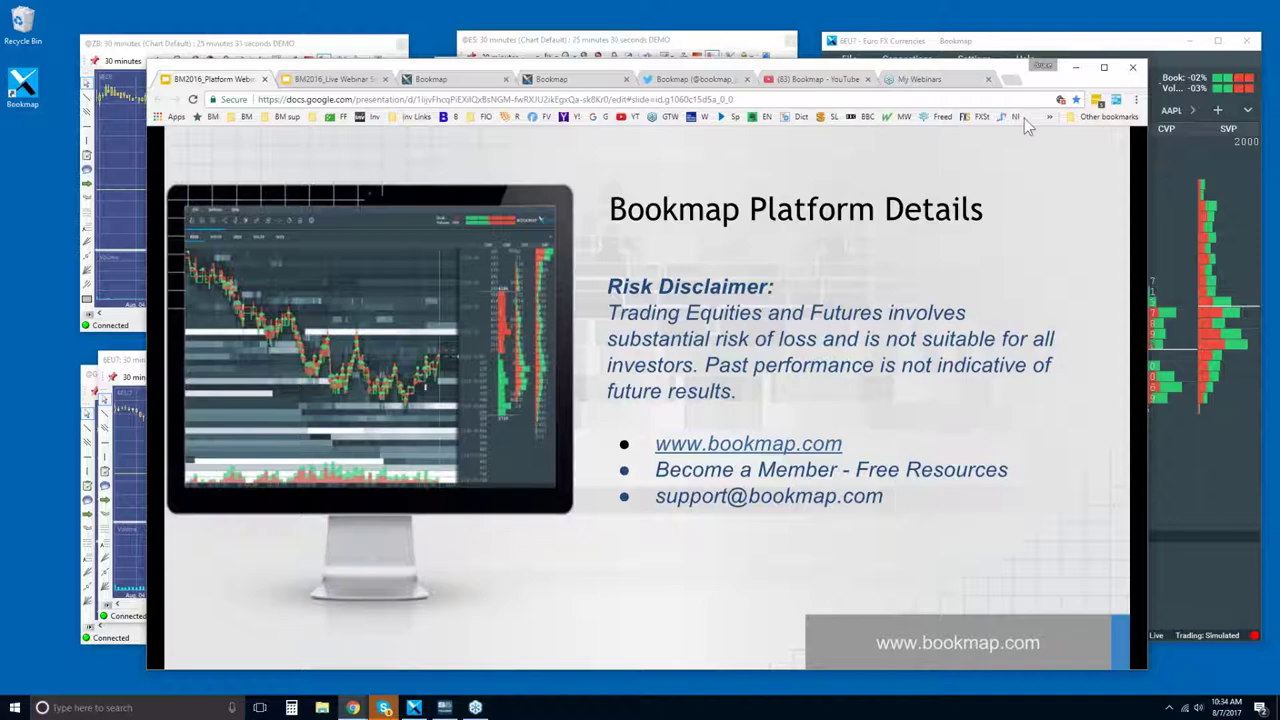
pyautogui.doubleClick(1020, 42)
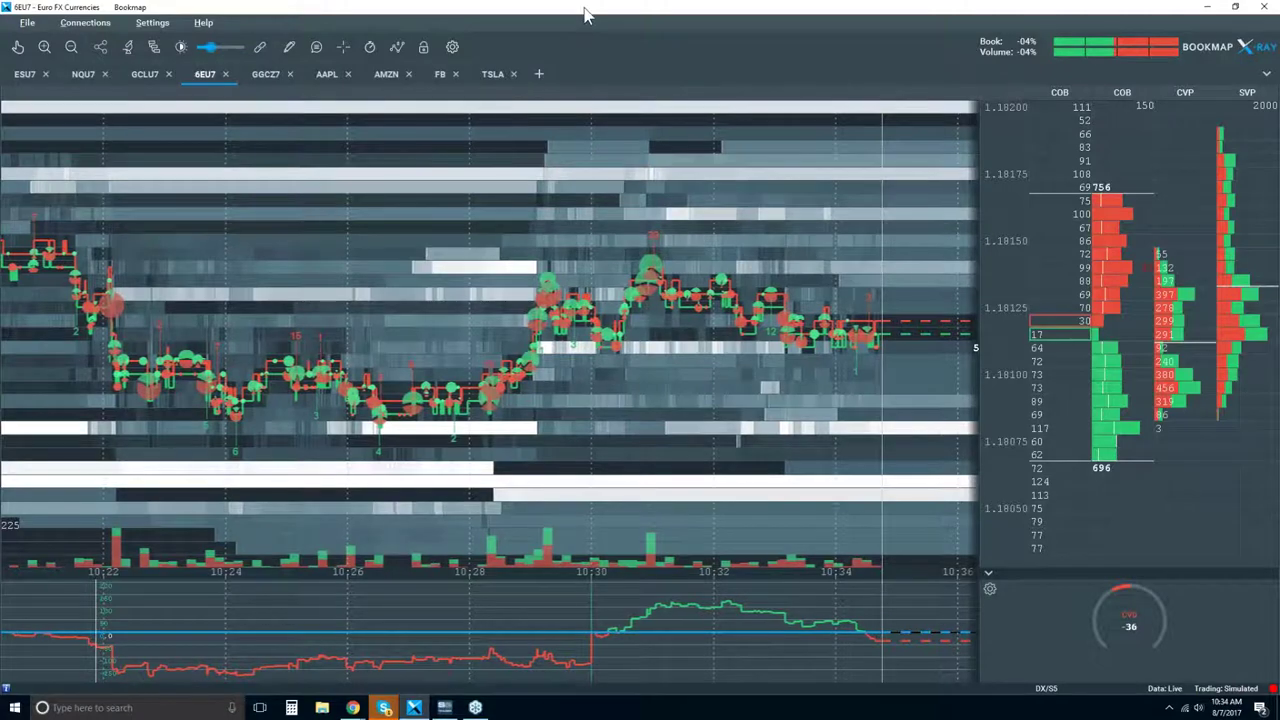
pyautogui.press('super+Down')
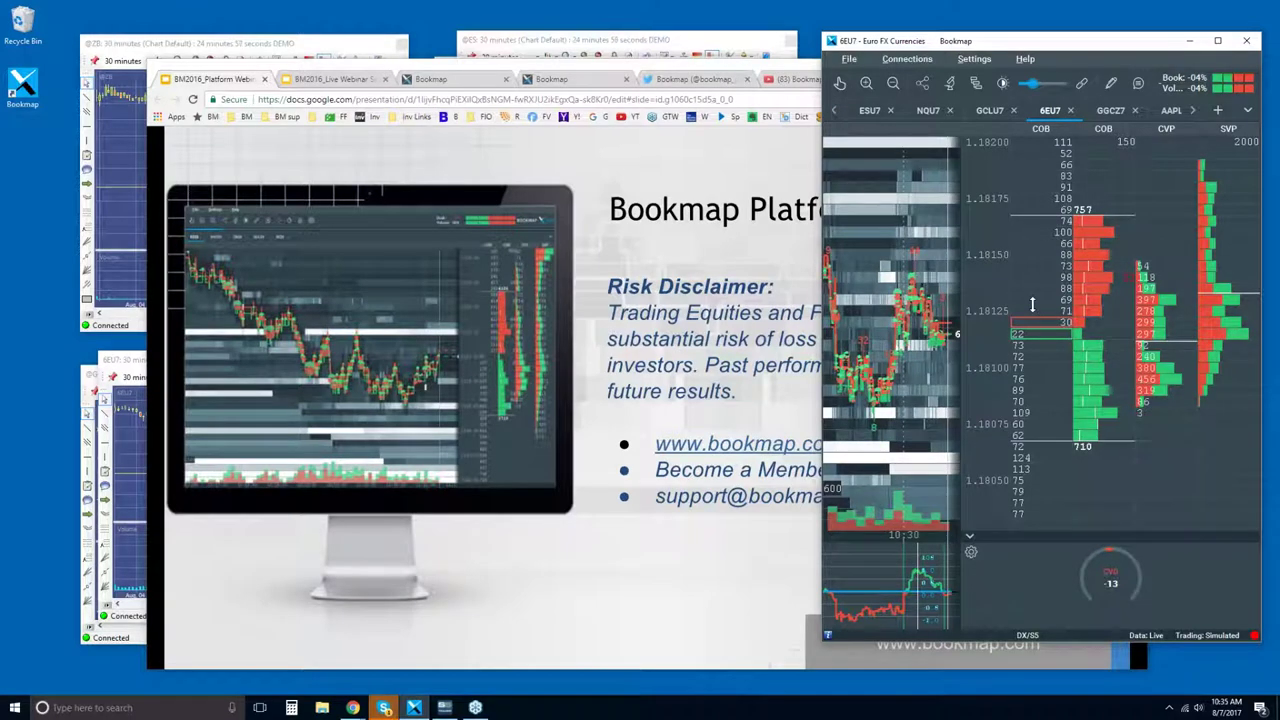
# Step: Switch to the browser and show the Live Order Flow Advanced Analysis slide alternately with the Bookmap Platform Details slide
pyautogui.click(240, 86)
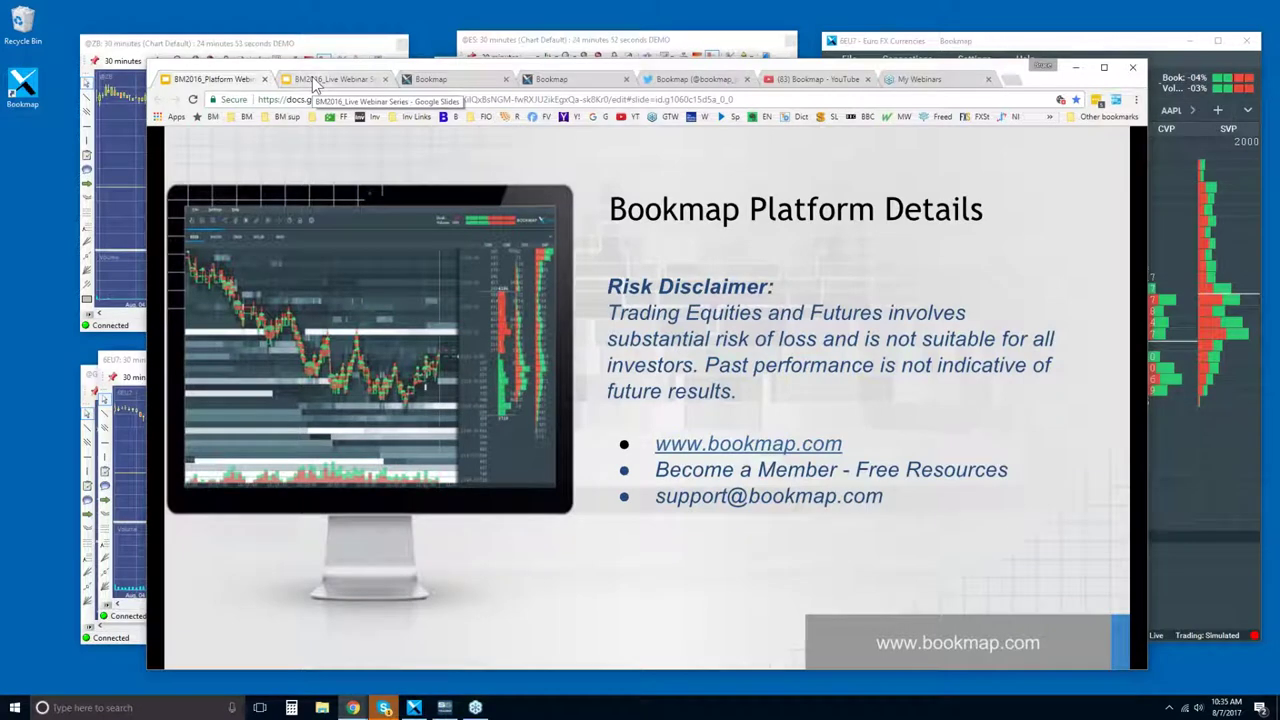
pyautogui.click(312, 77)
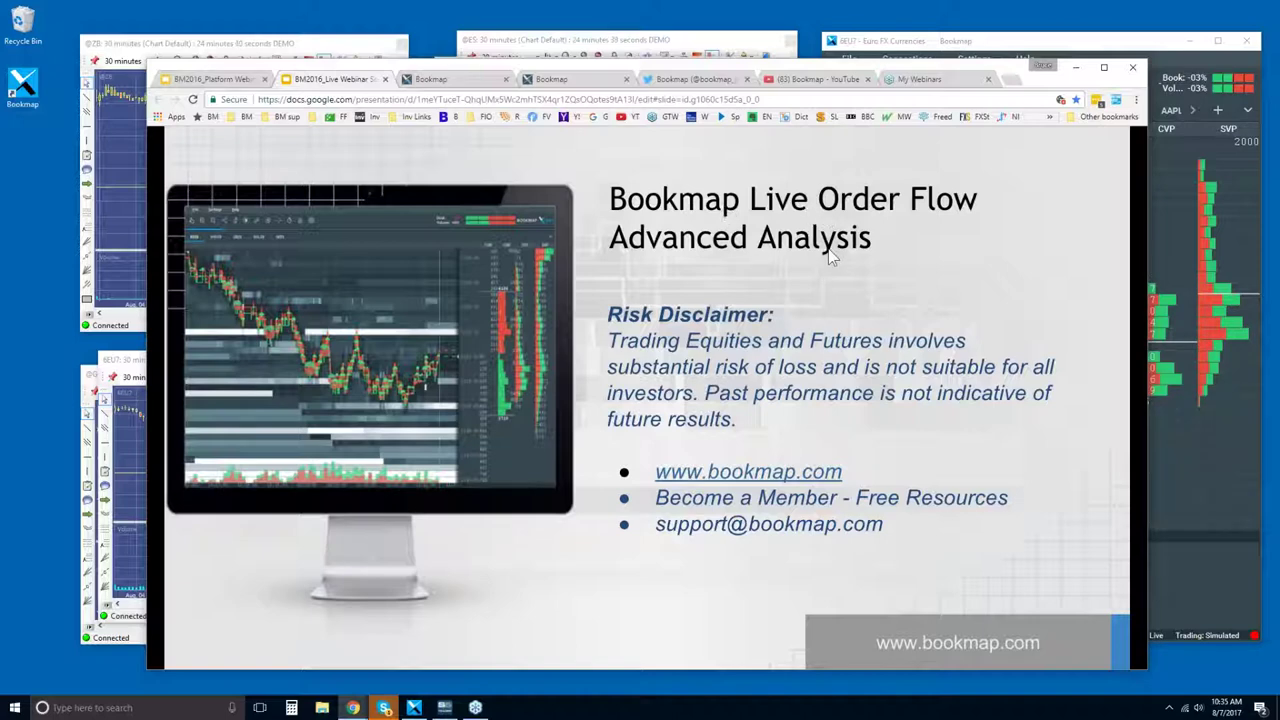
pyautogui.click(190, 80)
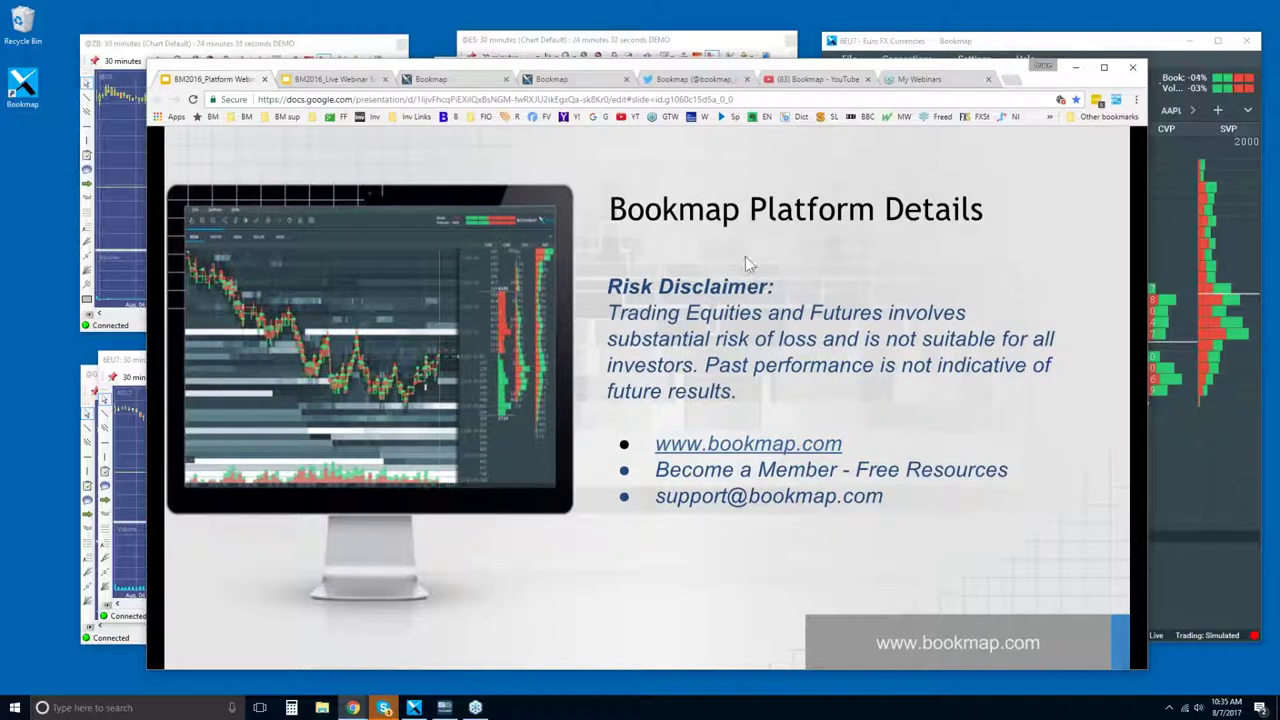
pyautogui.click(360, 80)
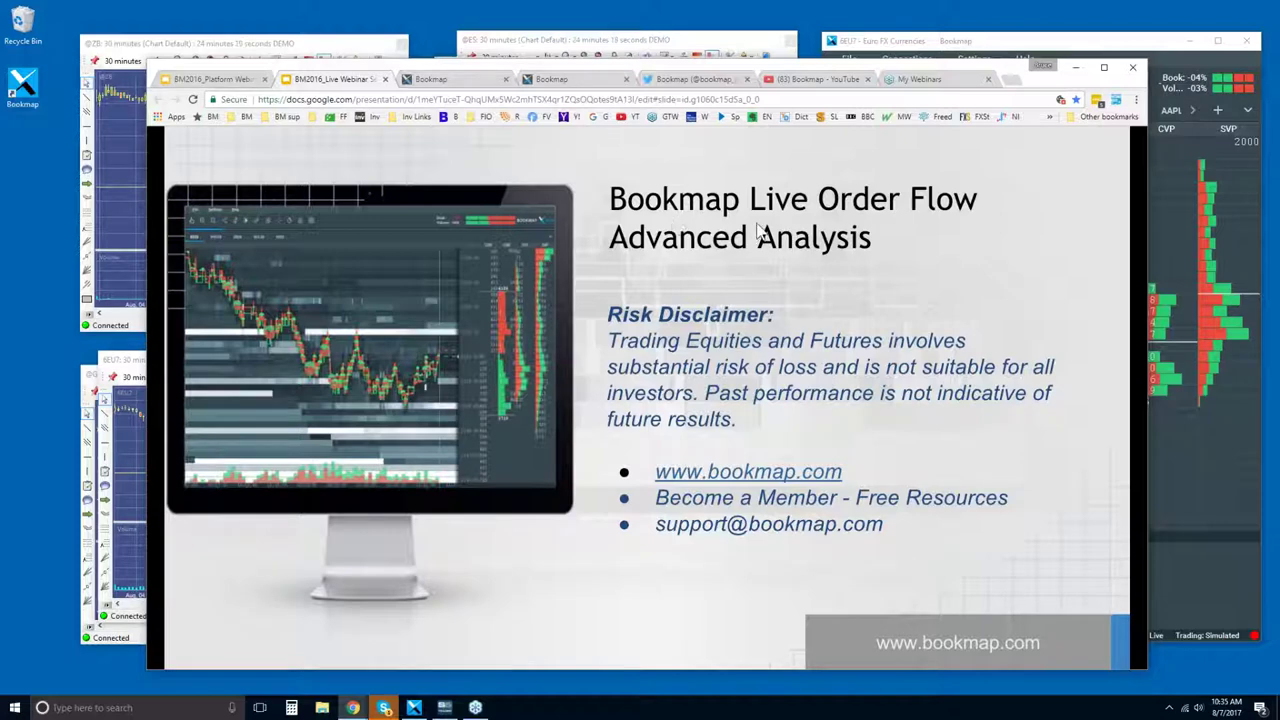
pyautogui.click(217, 82)
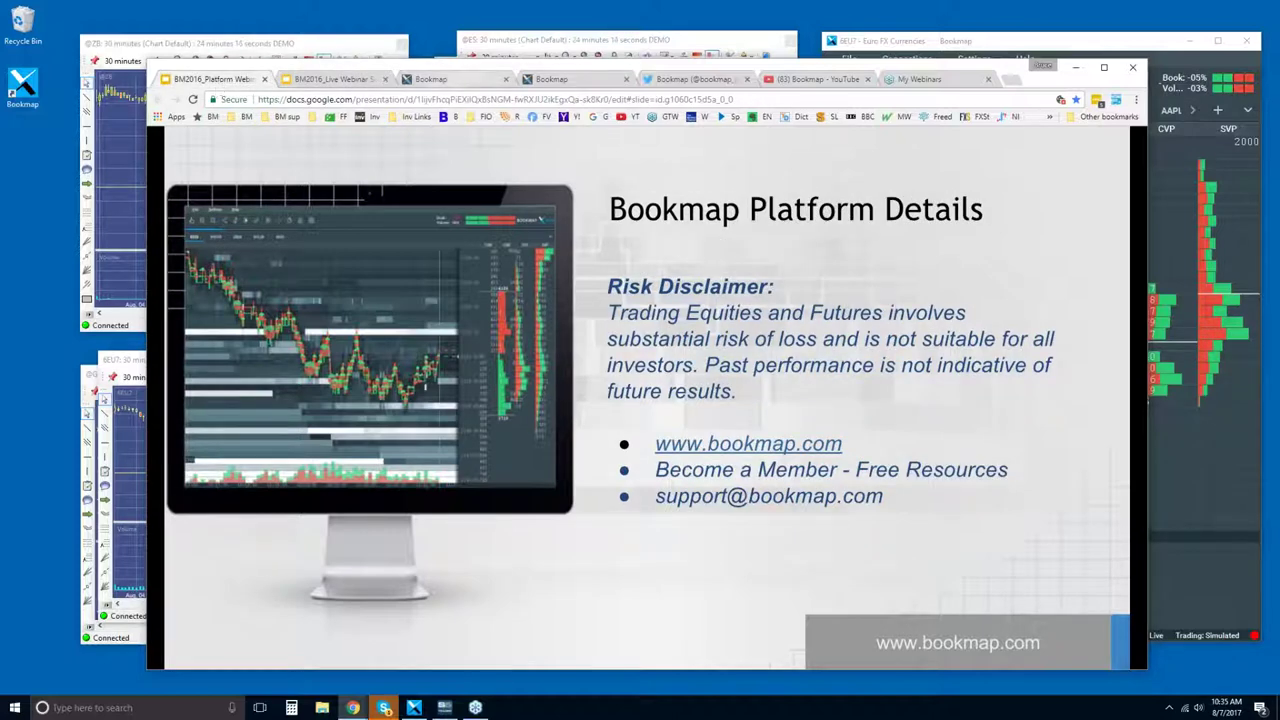
# Step: Show the bookmap.com home page and look through its Intro, About, Bookmap for Equities and Connectivity sections
pyautogui.click(440, 79)
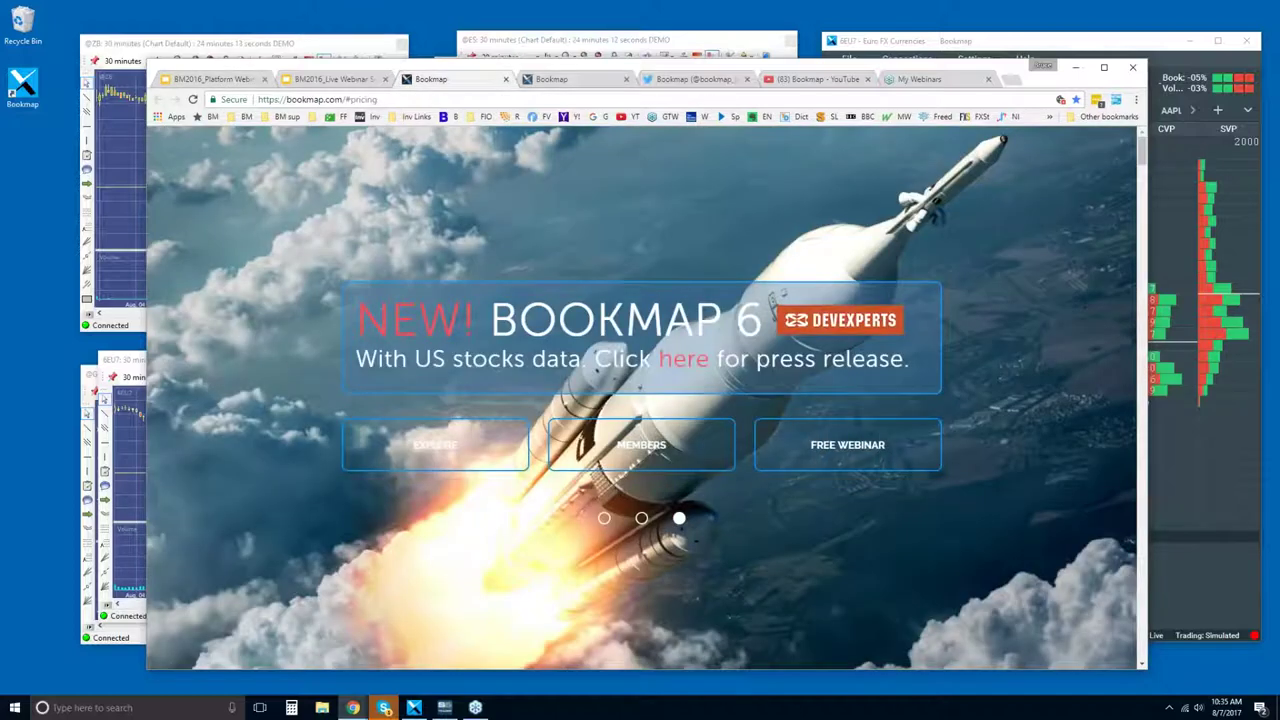
pyautogui.scroll(-10, 603, 480)
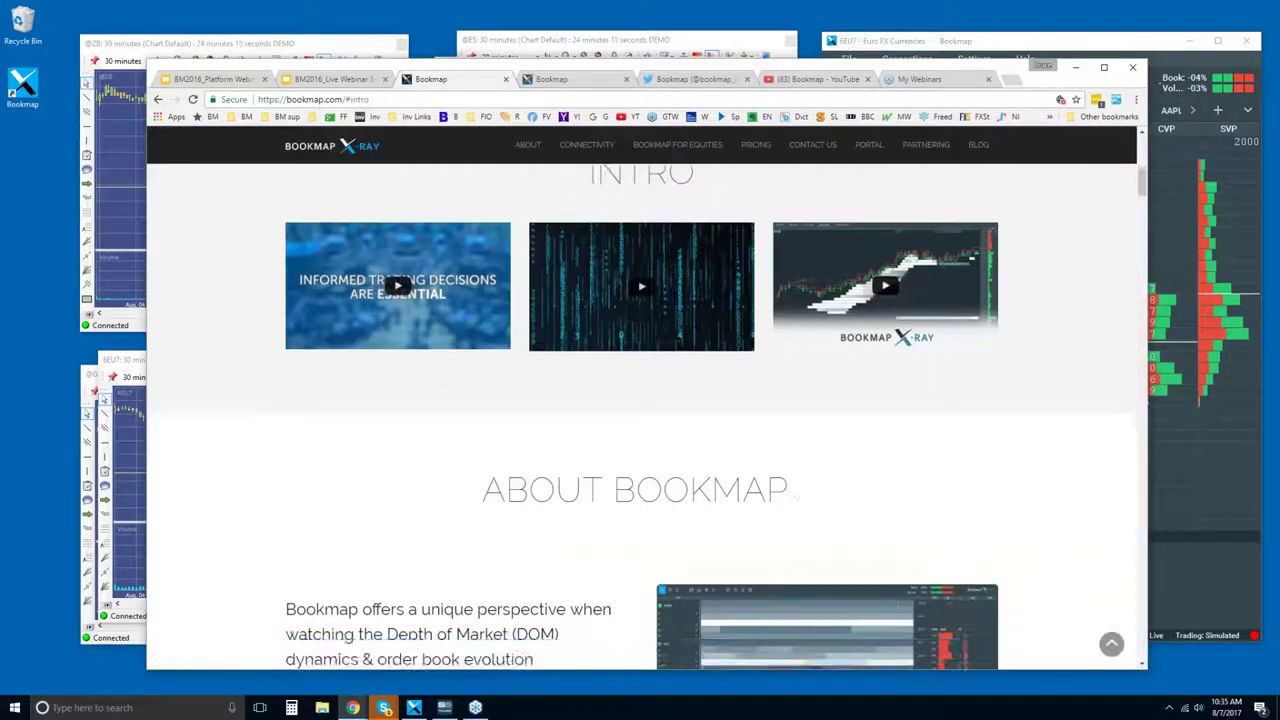
pyautogui.scroll(-15, 641, 410)
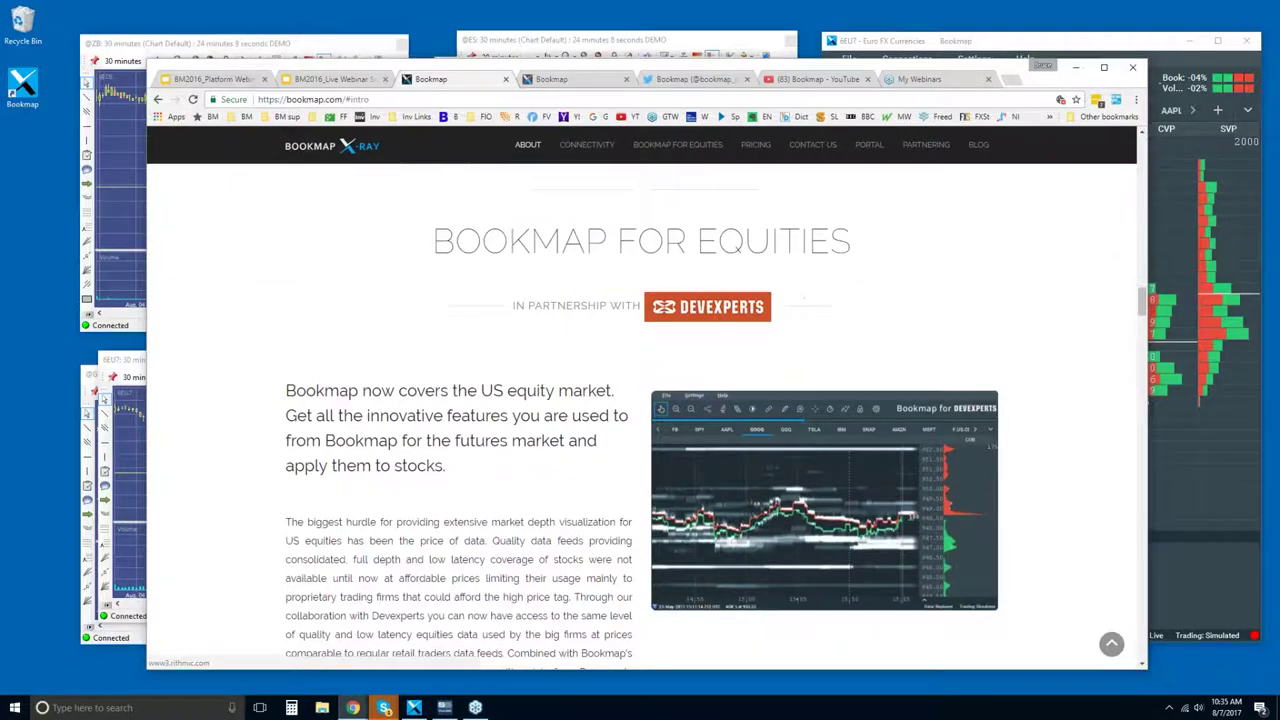
pyautogui.scroll(-10, 697, 220)
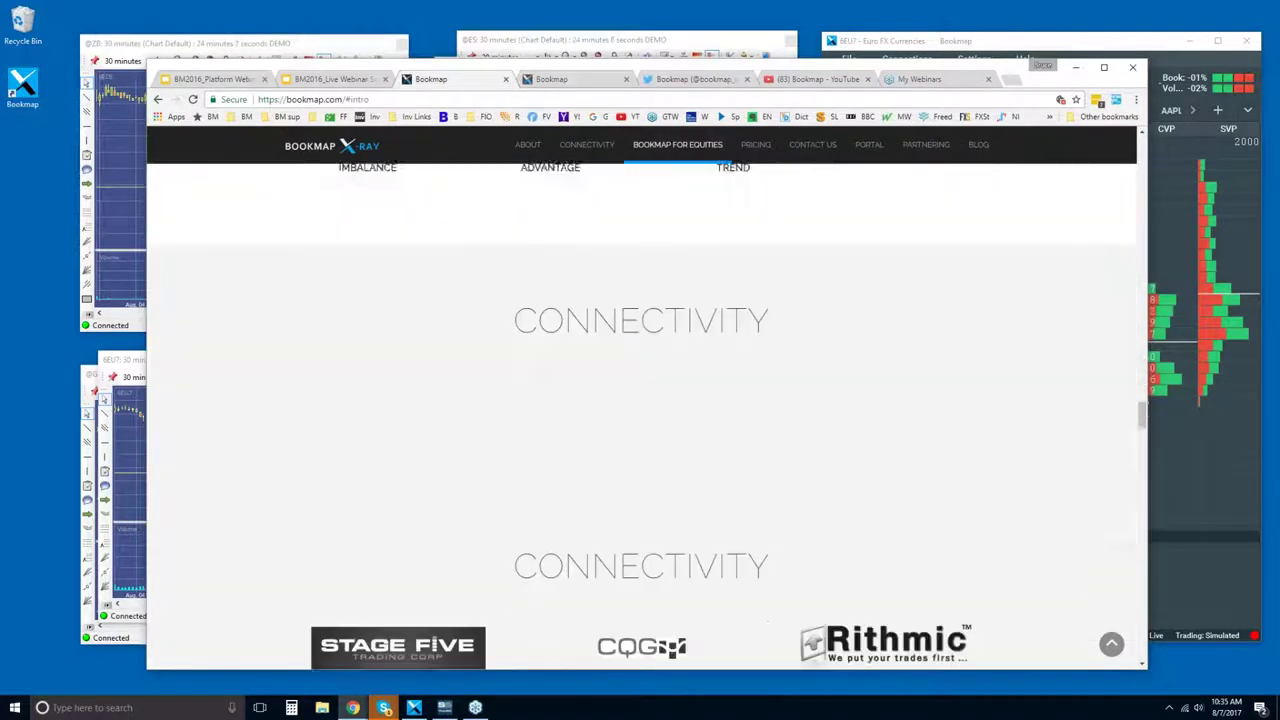
# Step: Go to the website's Pricing section and compare the subscription plans, highlighting dxFeed in the Basic + dxFeed plan's name
pyautogui.click(756, 144)
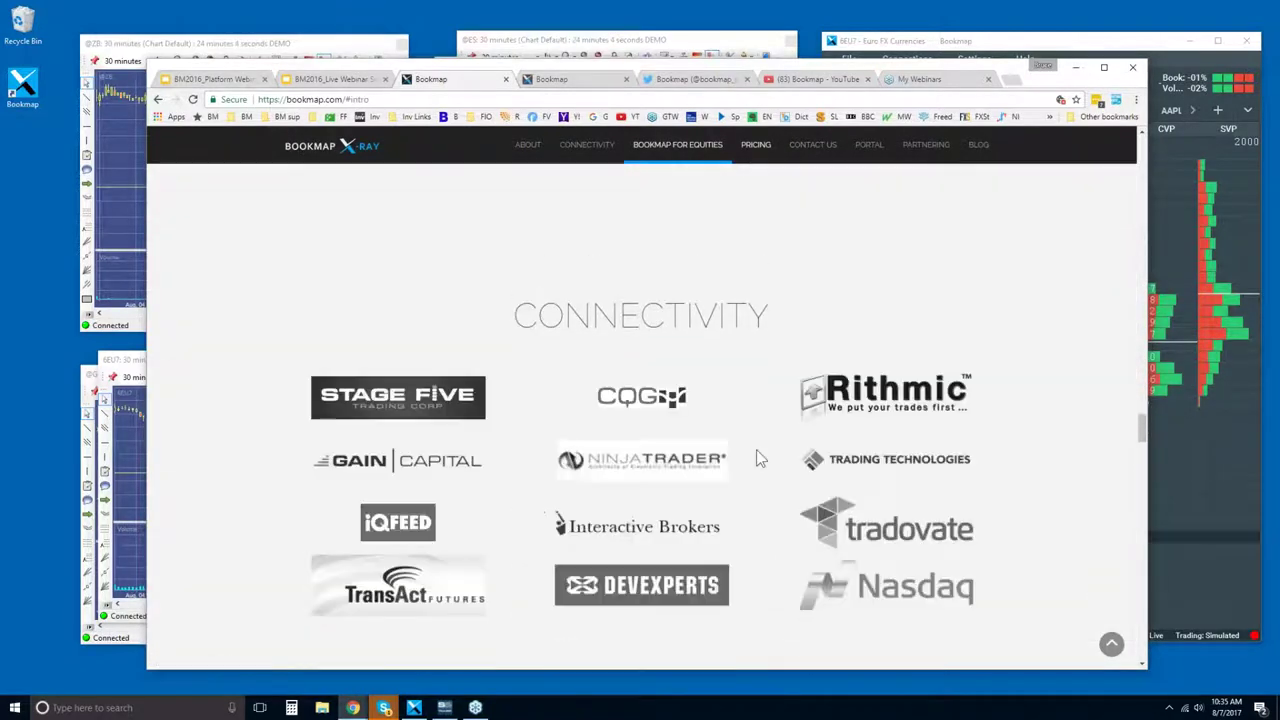
pyautogui.scroll(-2, 756, 456)
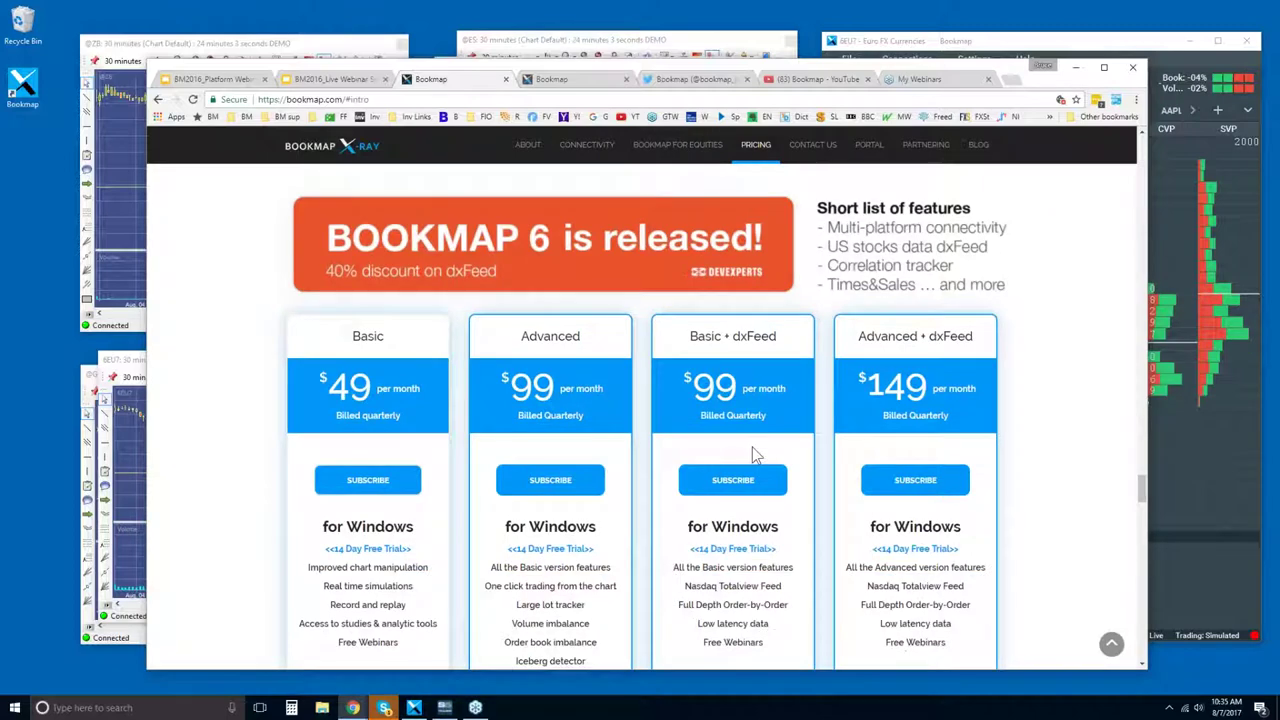
pyautogui.scroll(-1, 756, 456)
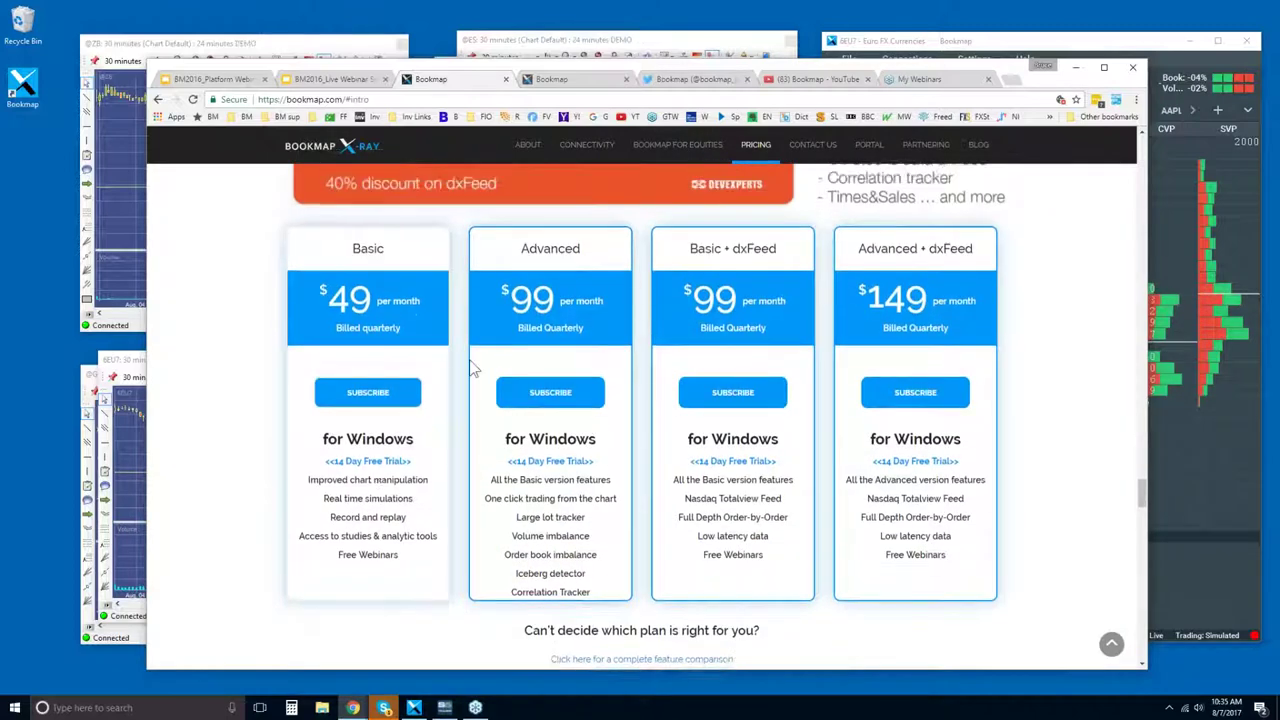
pyautogui.scroll(1, 472, 362)
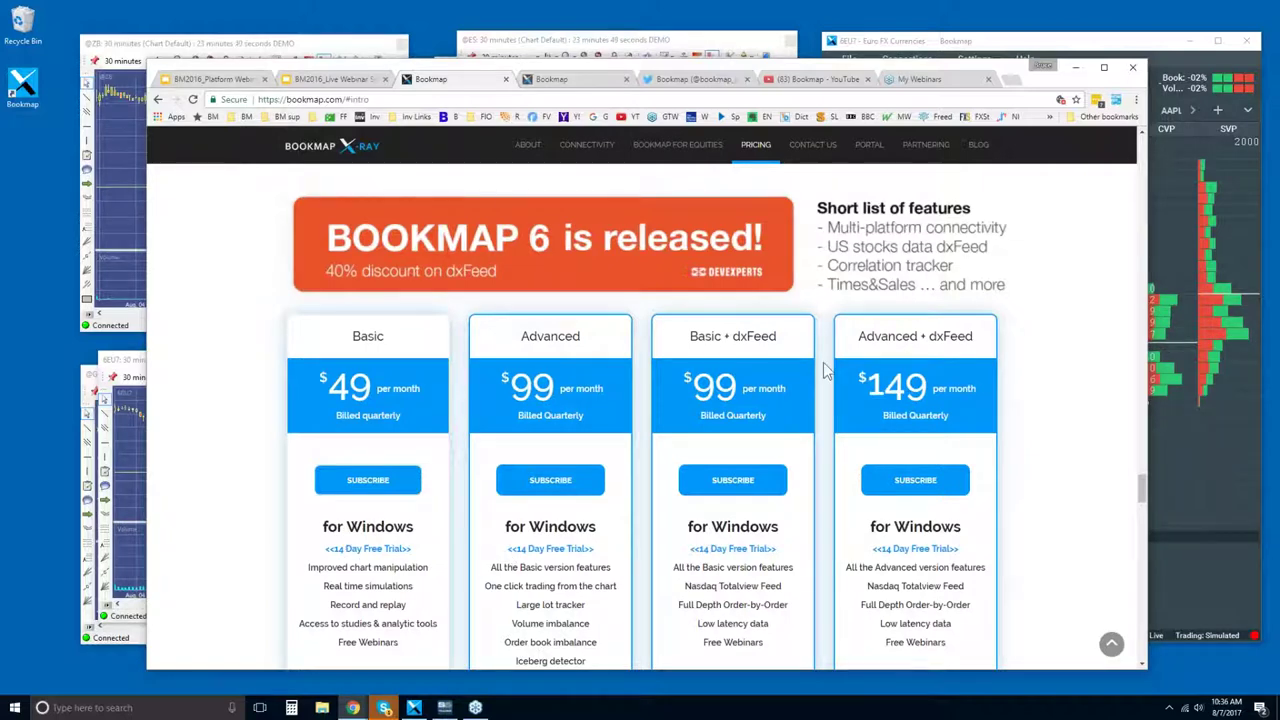
pyautogui.doubleClick(755, 337)
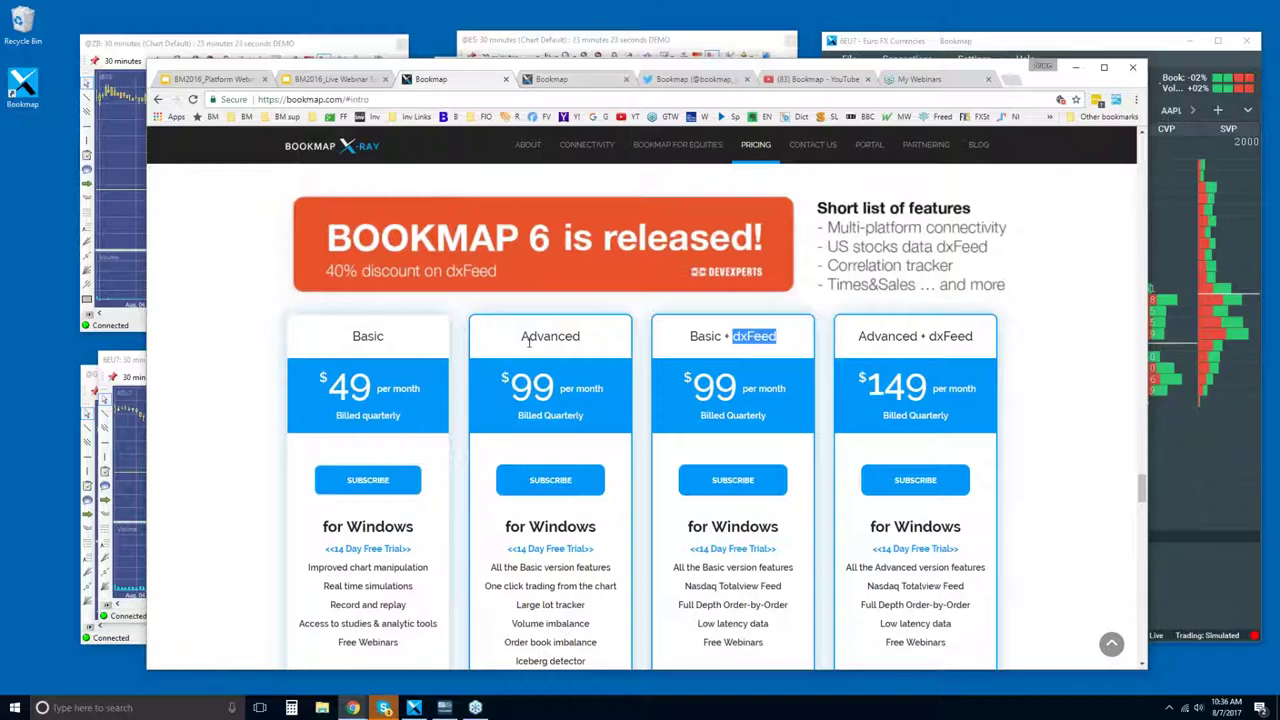
pyautogui.click(1045, 321)
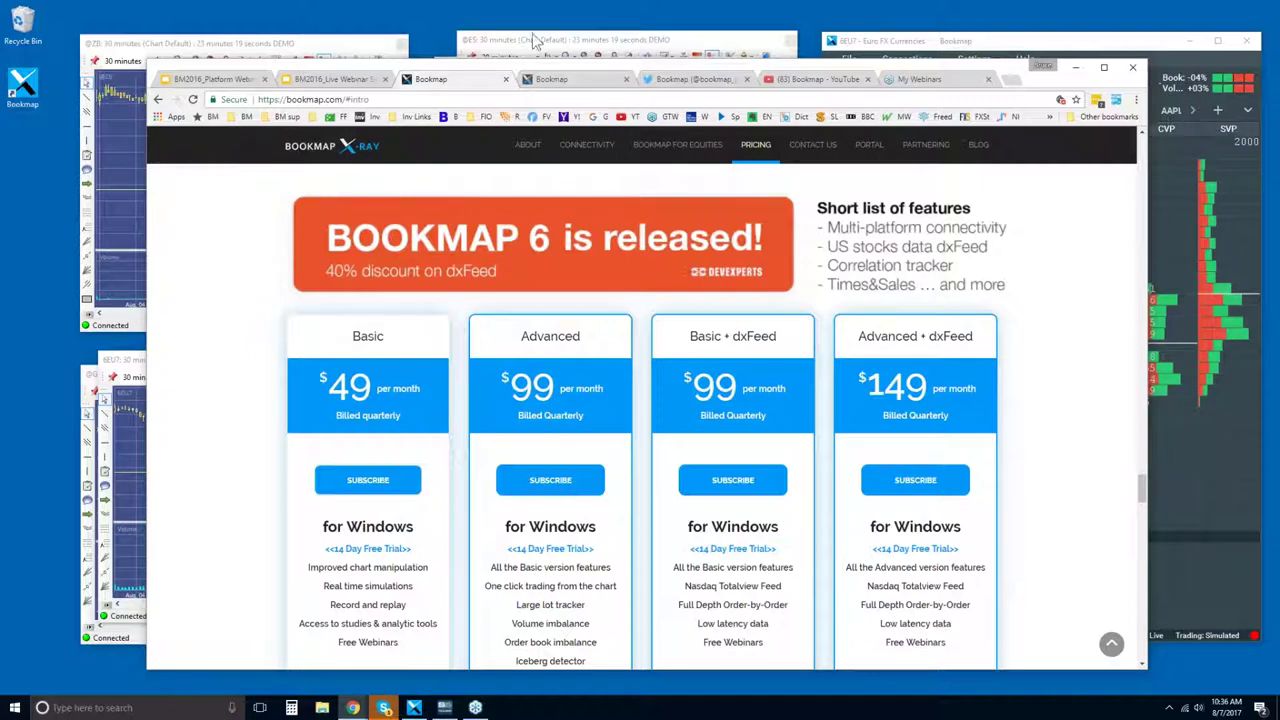
# Step: Show the Bookmap Portal page and look through its Features videos and the Education section's list of video categories
pyautogui.click(566, 83)
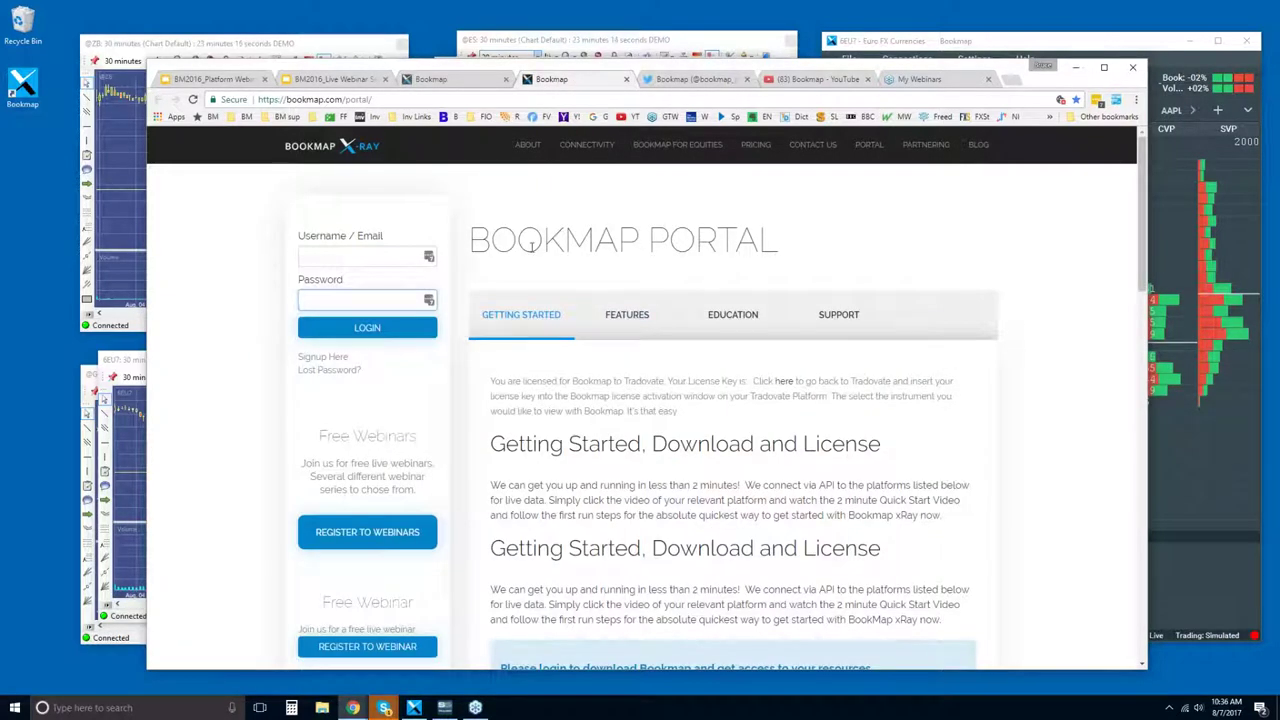
pyautogui.click(625, 315)
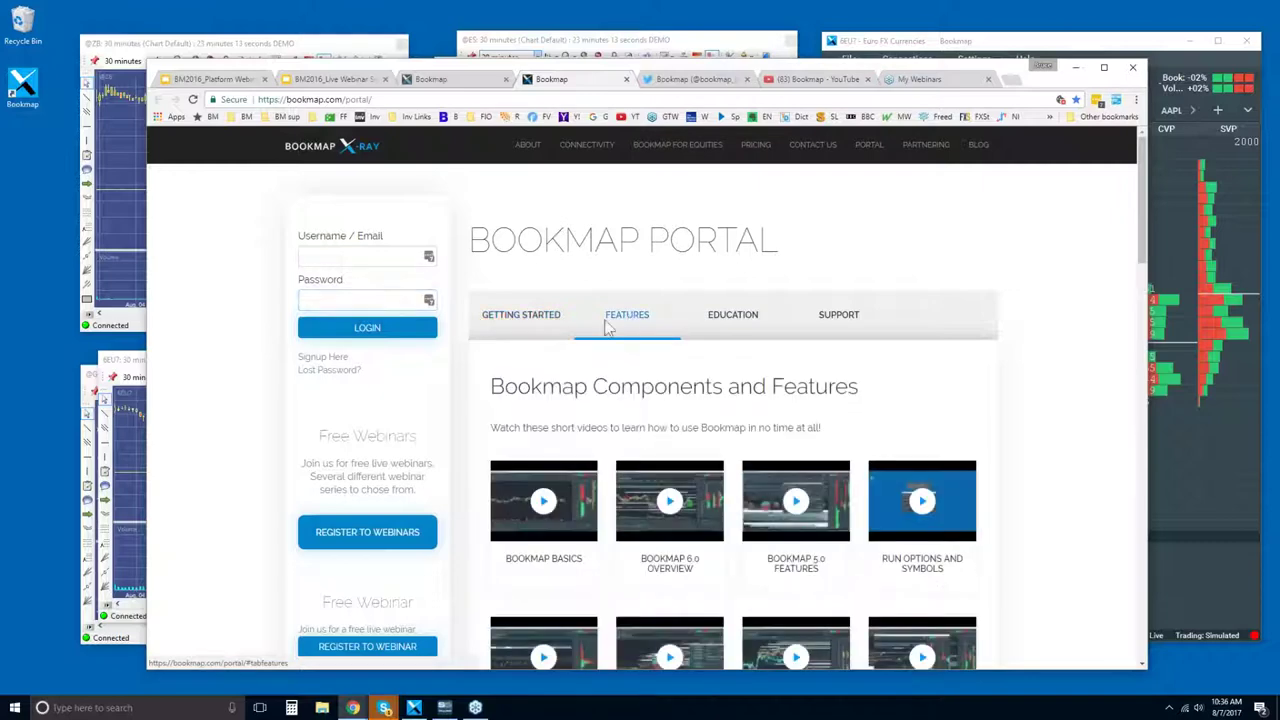
pyautogui.click(748, 318)
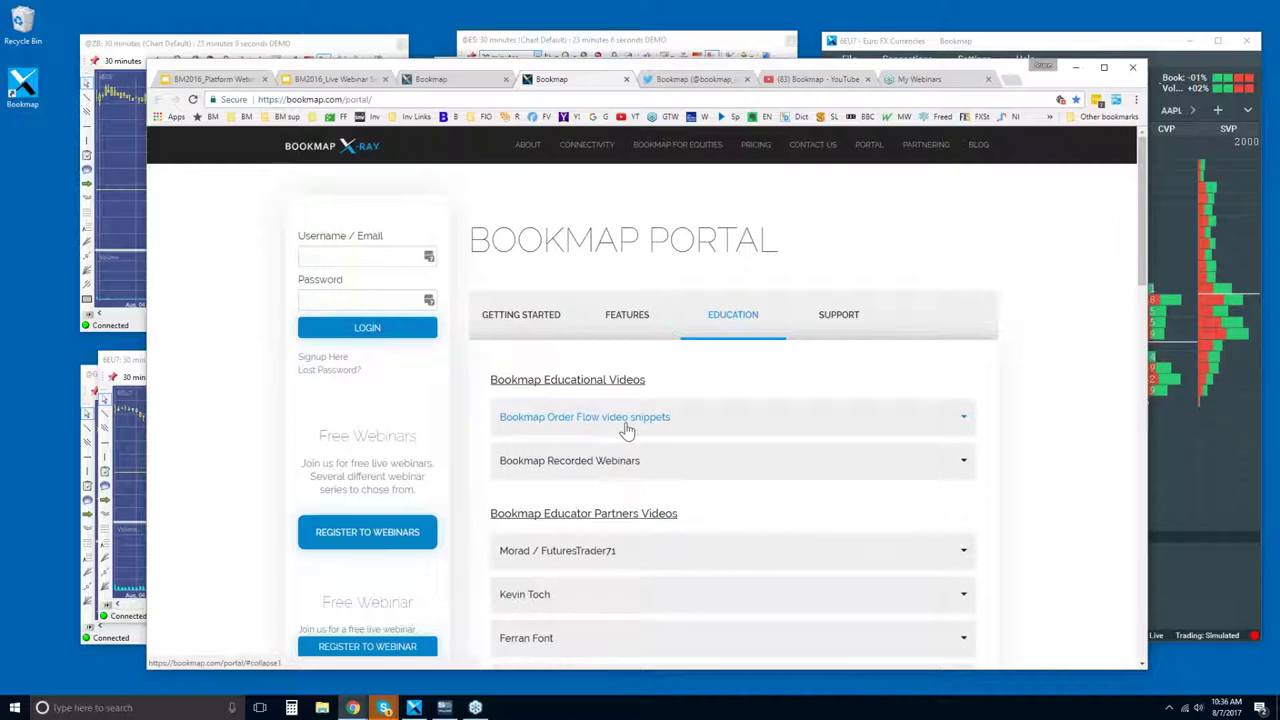
pyautogui.scroll(-2, 615, 410)
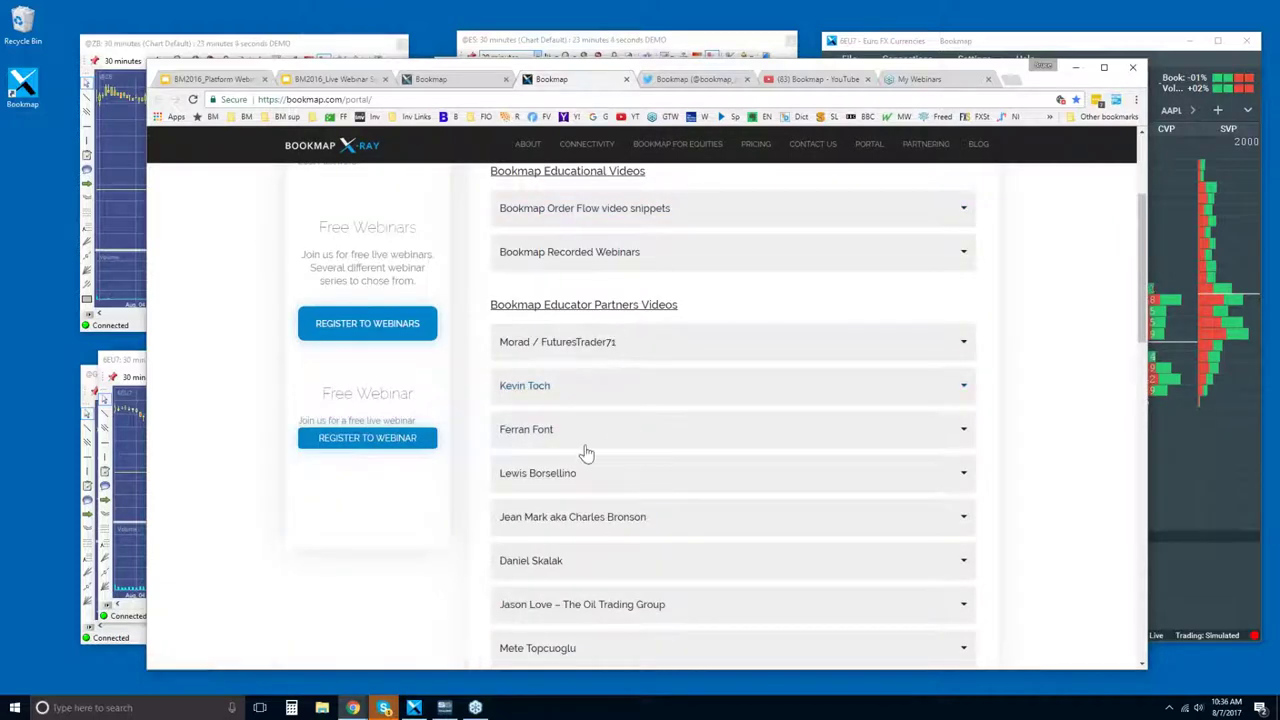
pyautogui.scroll(-2, 620, 603)
pyautogui.scroll(2, 620, 509)
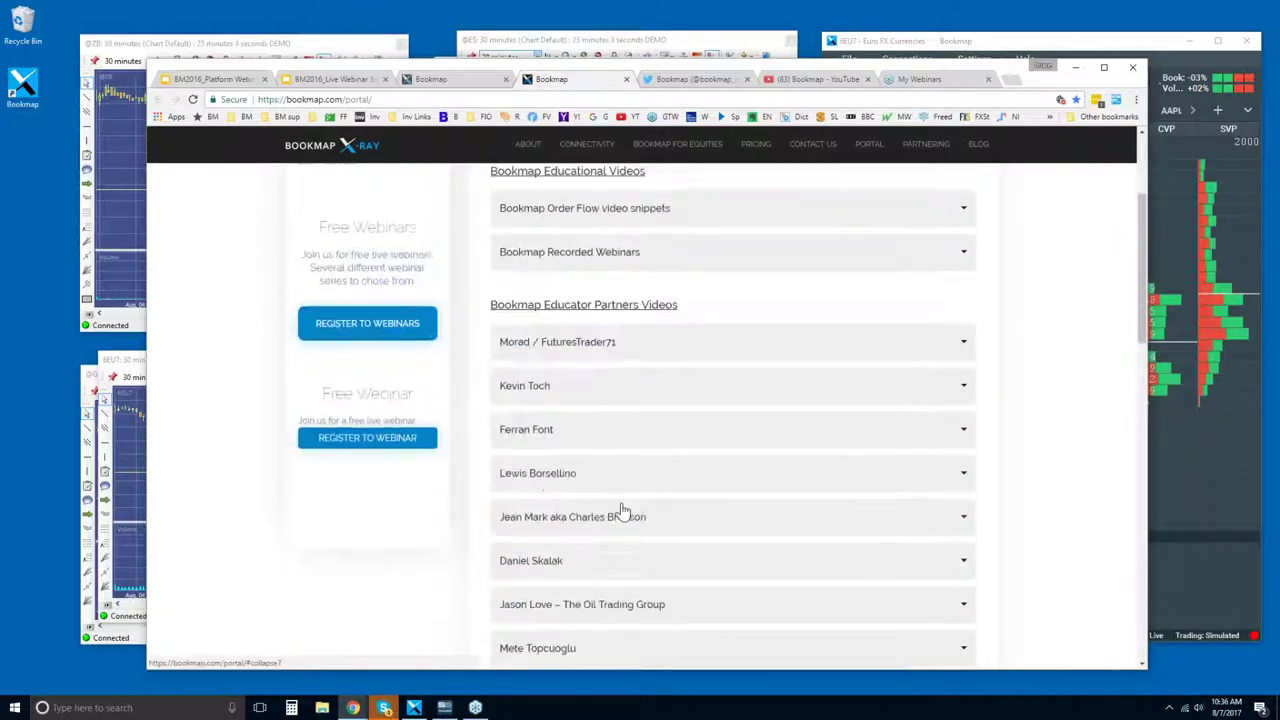
pyautogui.scroll(2, 620, 509)
# Step: Expand the FuturesTrader71 entry under Bookmap Educator Partners Videos, look over its content, and collapse it again
pyautogui.click(615, 552)
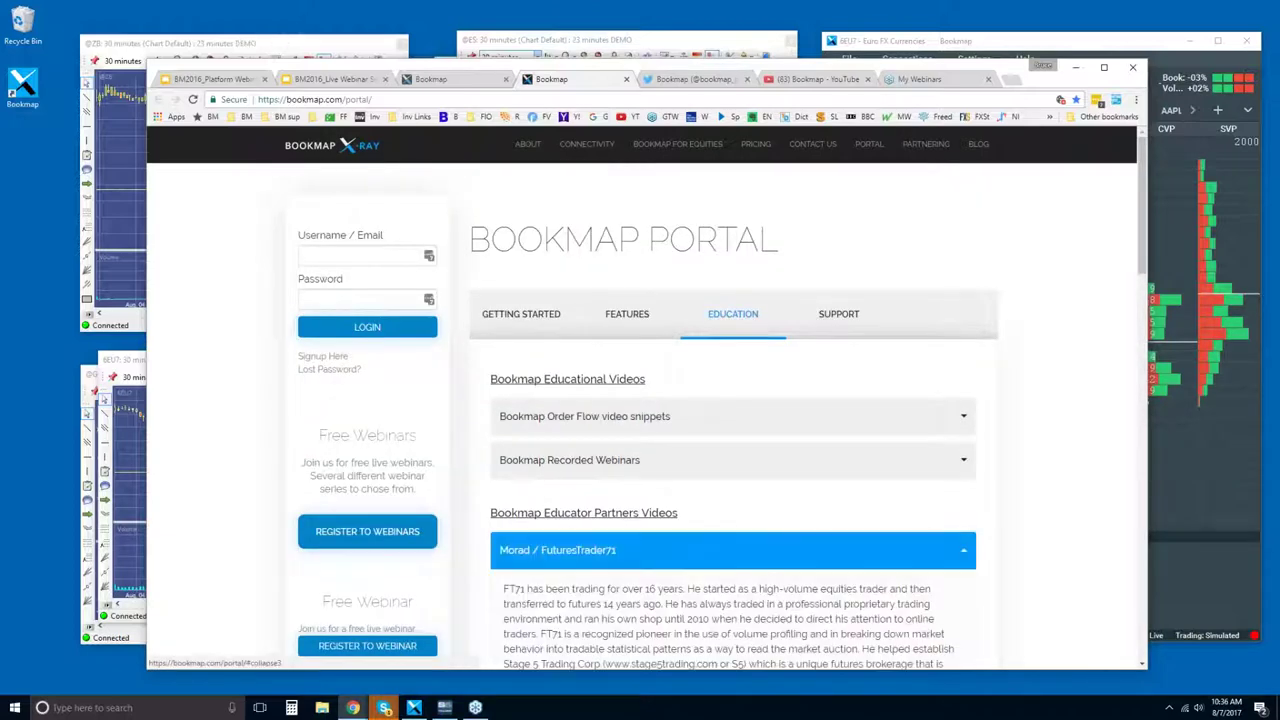
pyautogui.scroll(-3, 603, 541)
pyautogui.scroll(3, 603, 541)
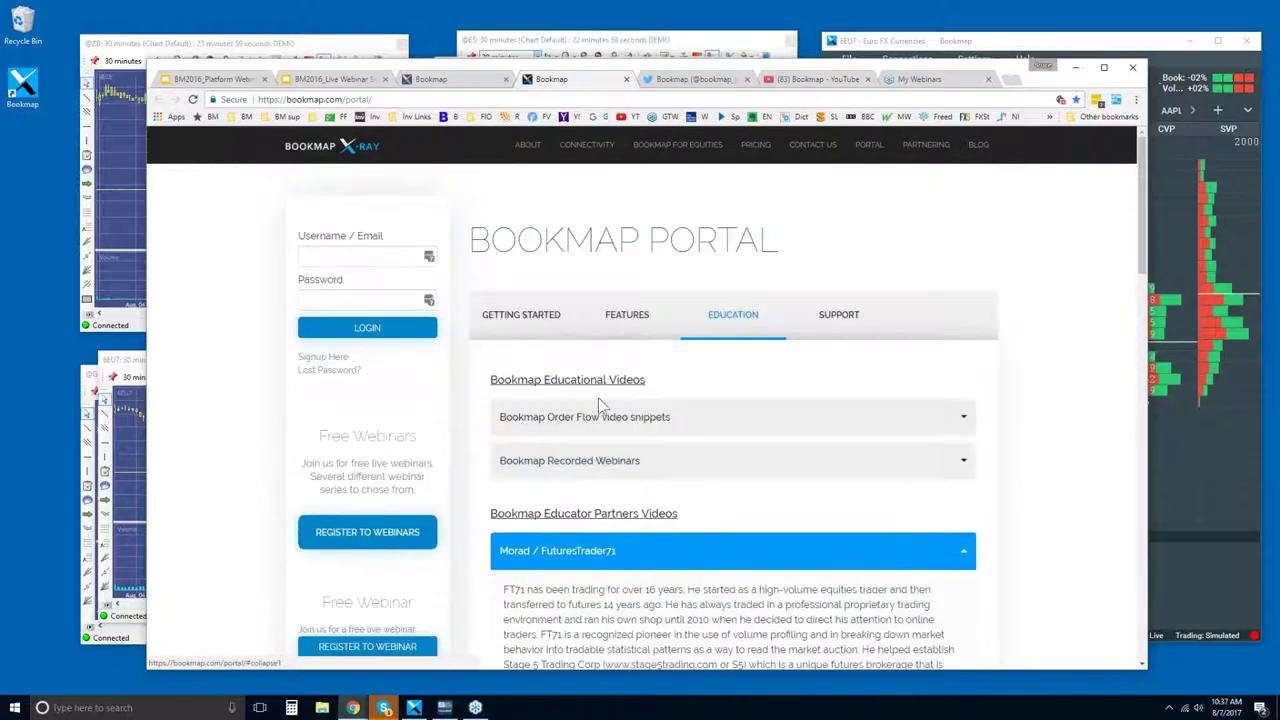
pyautogui.click(606, 555)
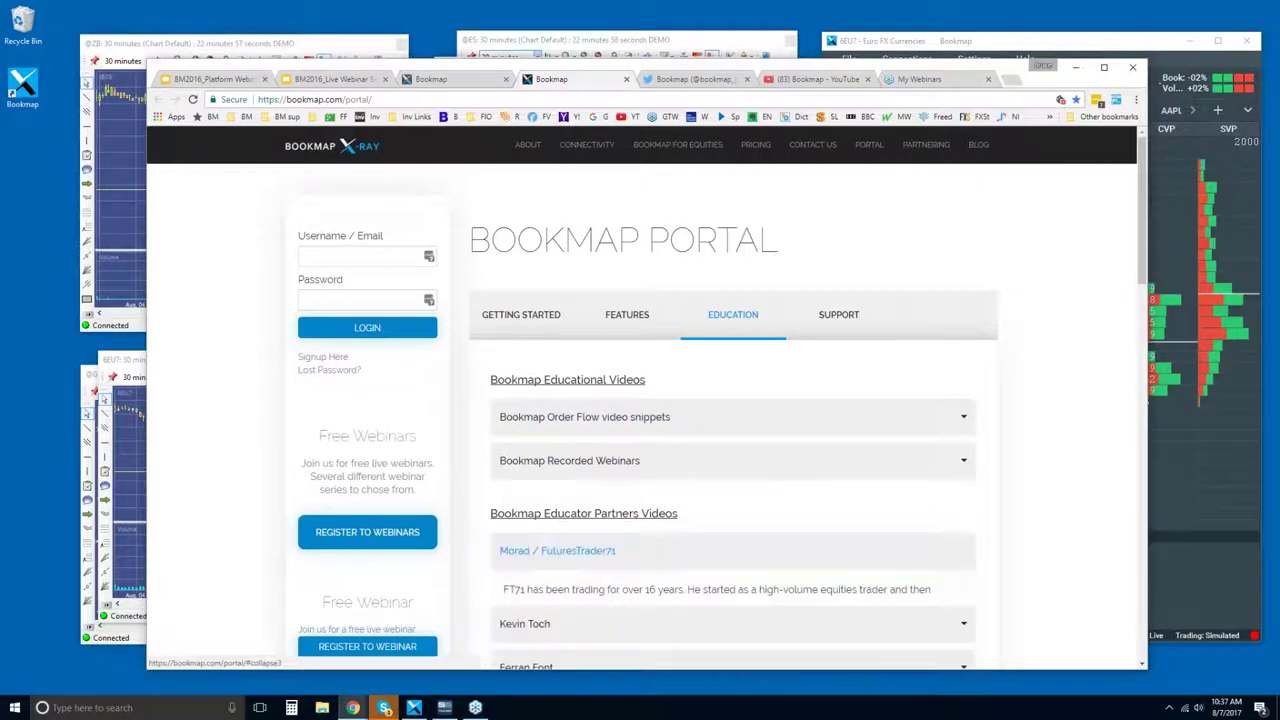
# Step: Show Bookmap's Twitter profile and look at its most recent chart tweet
pyautogui.click(672, 82)
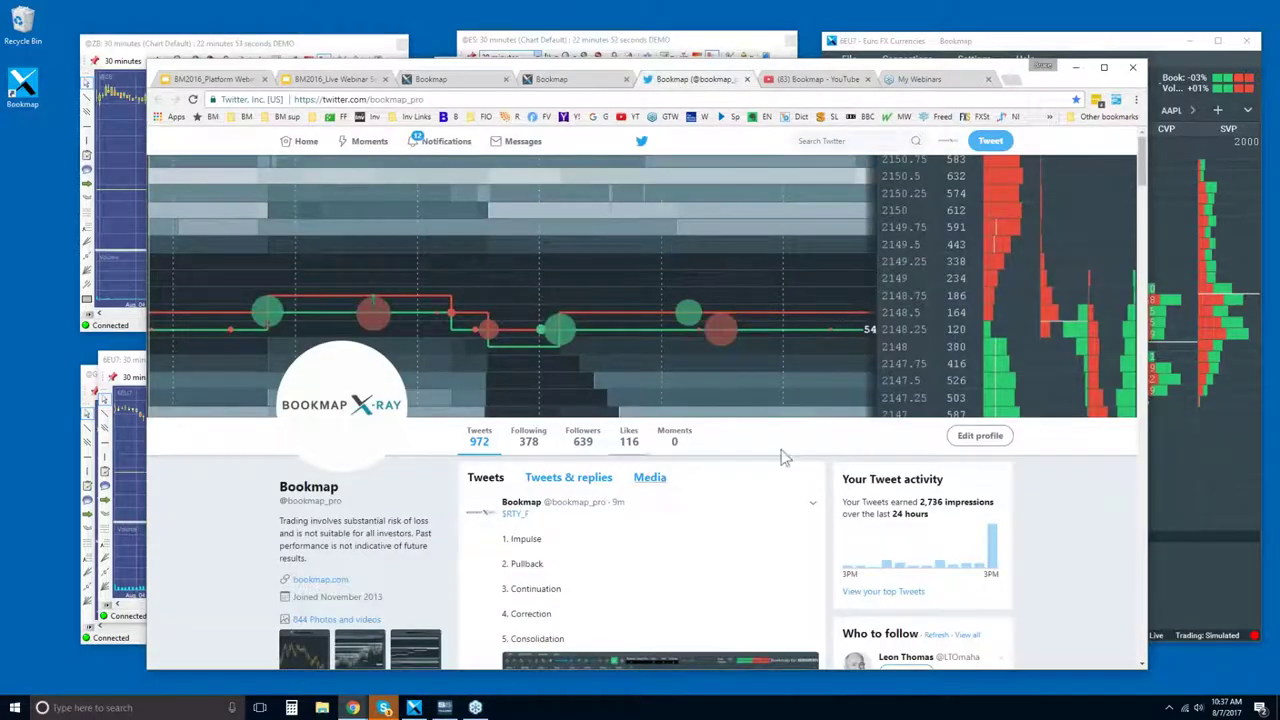
pyautogui.scroll(-3, 635, 480)
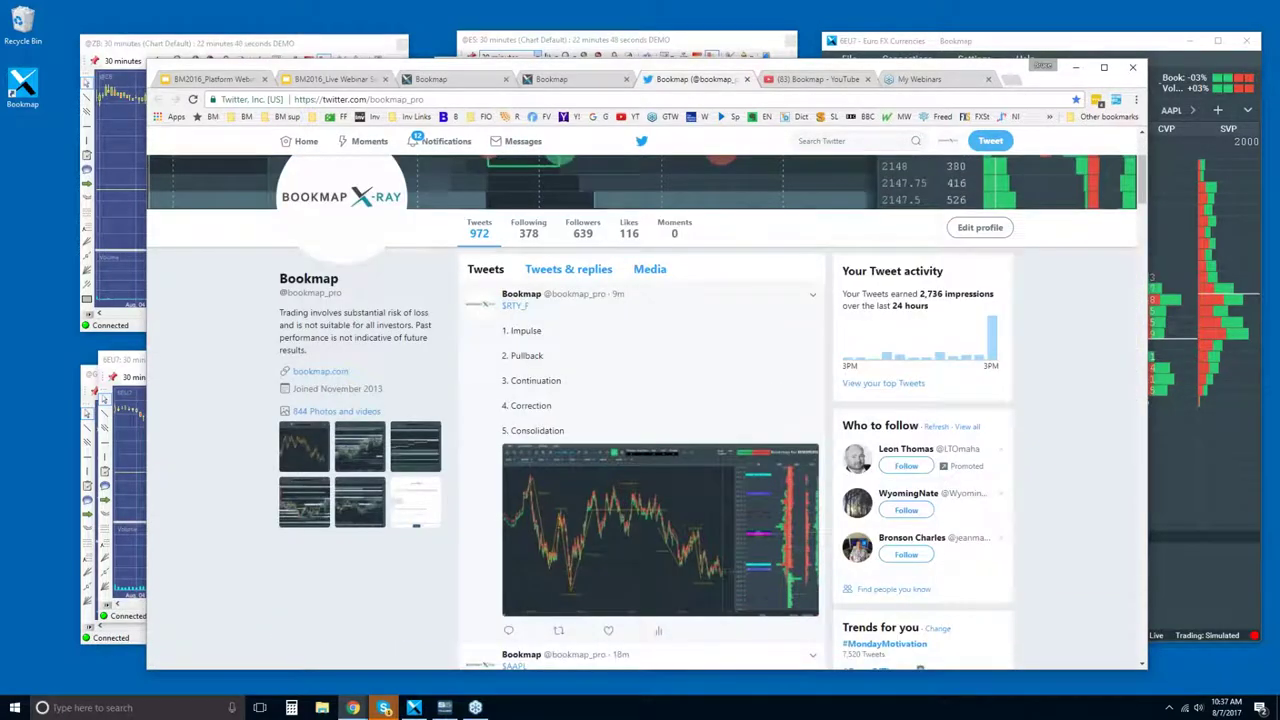
pyautogui.scroll(3, 662, 468)
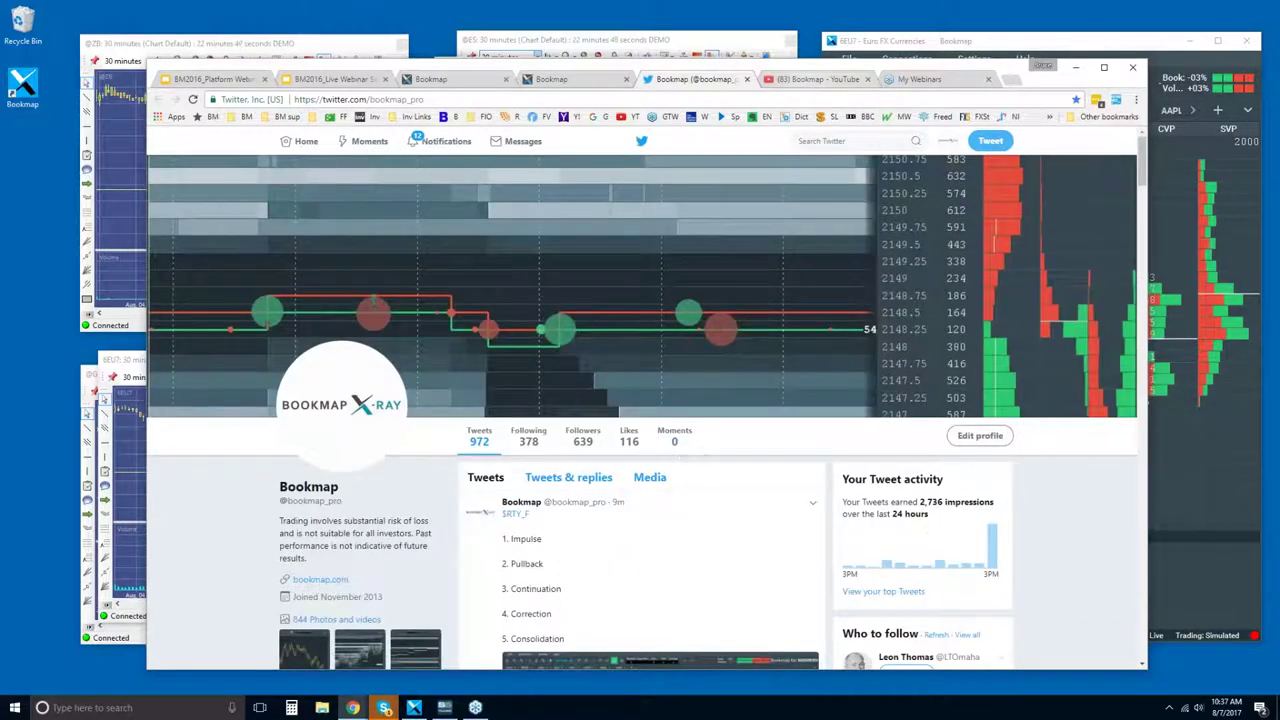
# Step: Show Bookmap's YouTube channel and look through its playlists from Features and Components to Bookmap Platform Details Webinars
pyautogui.click(814, 84)
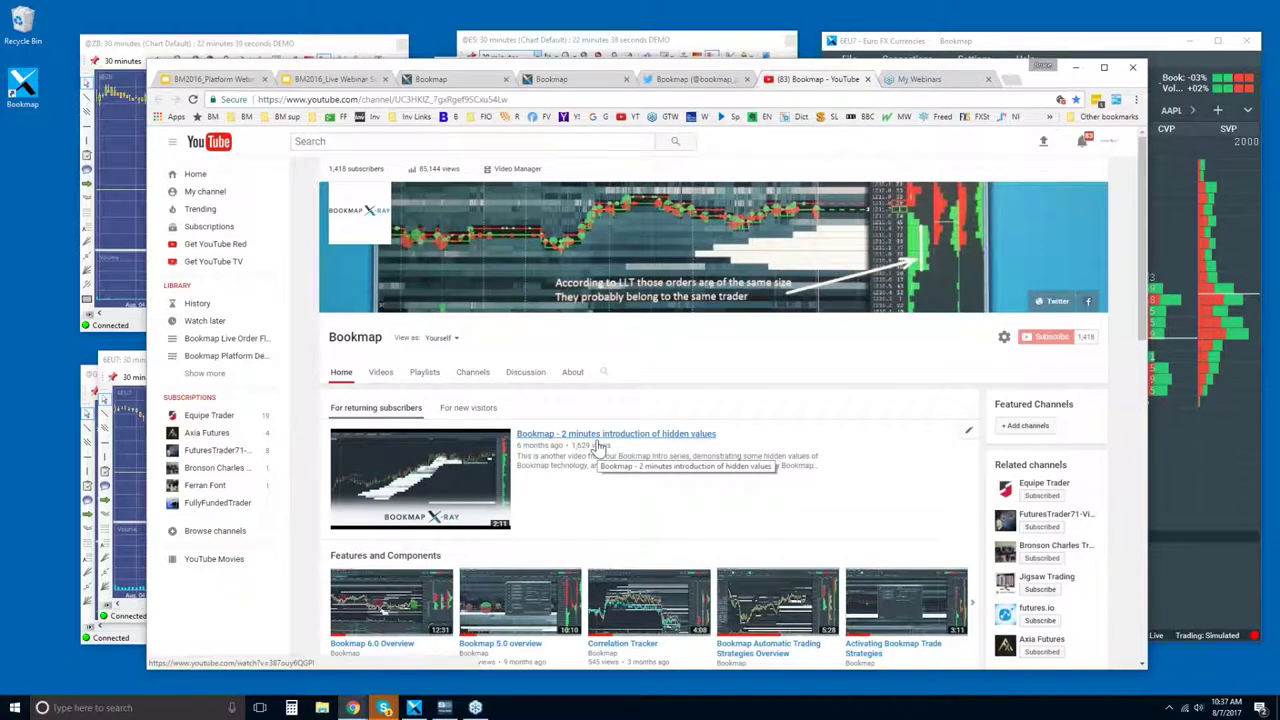
pyautogui.scroll(-2, 597, 445)
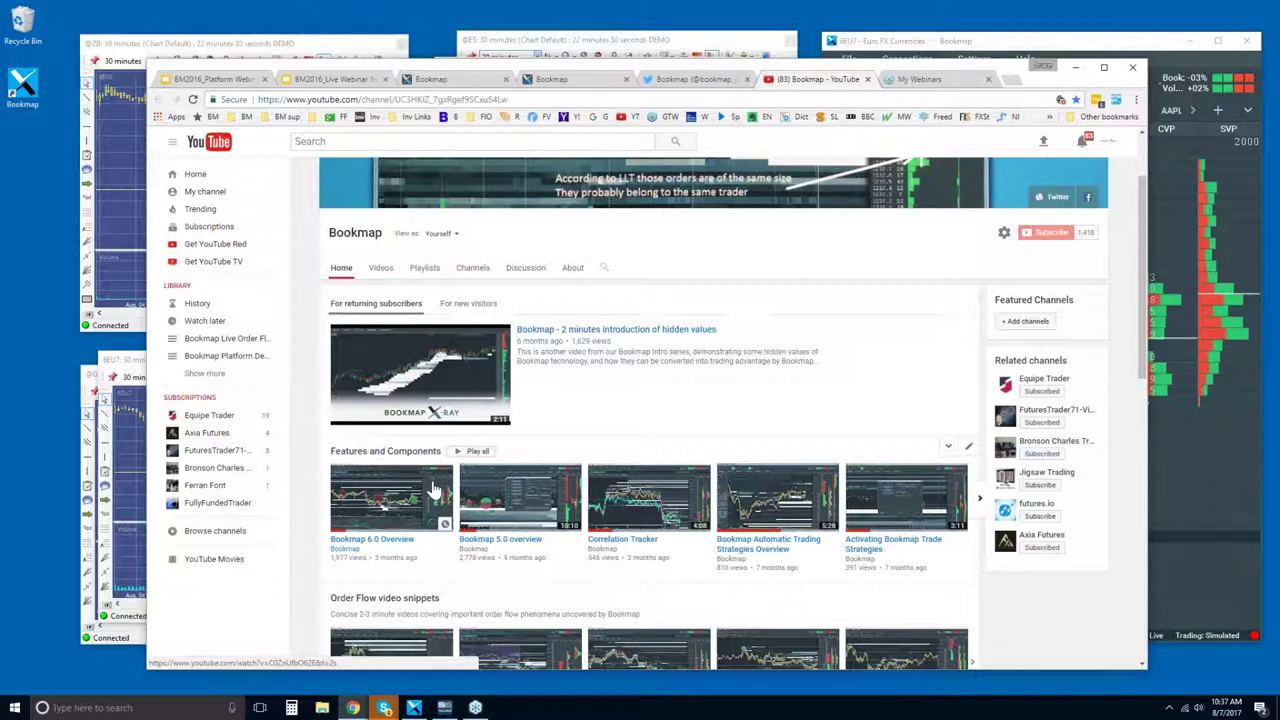
pyautogui.scroll(-4, 435, 490)
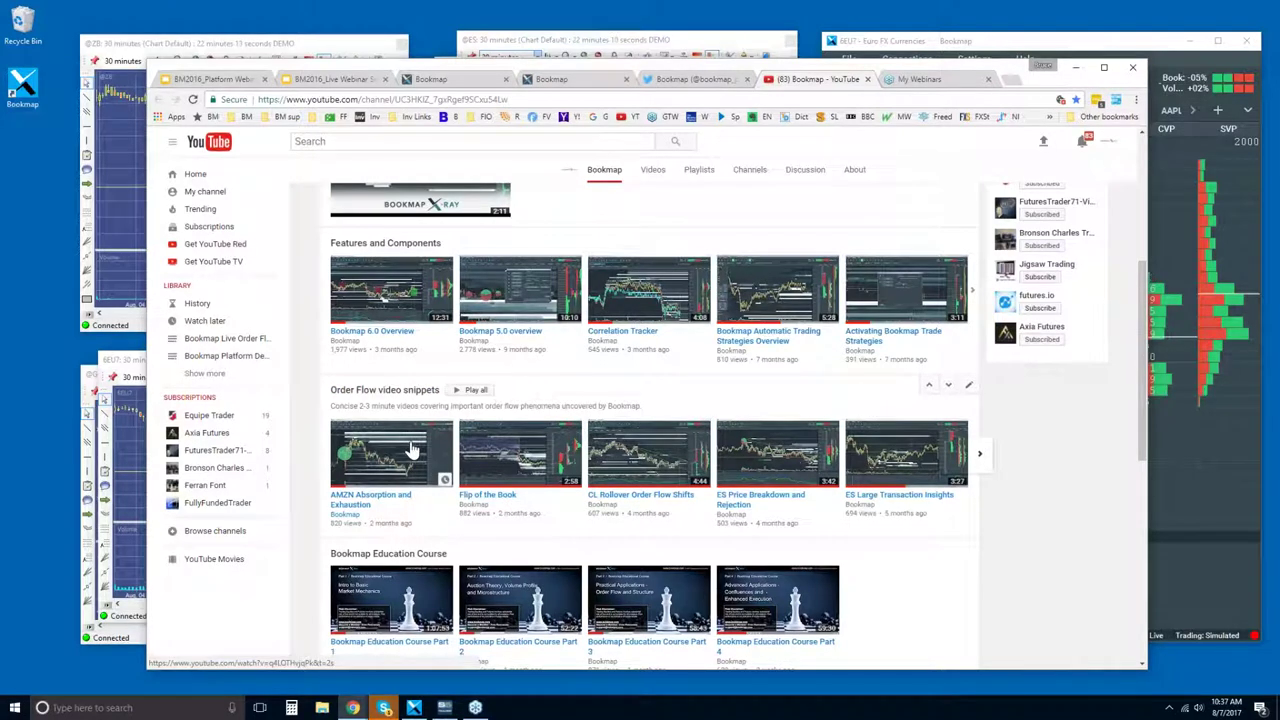
pyautogui.scroll(-2, 410, 450)
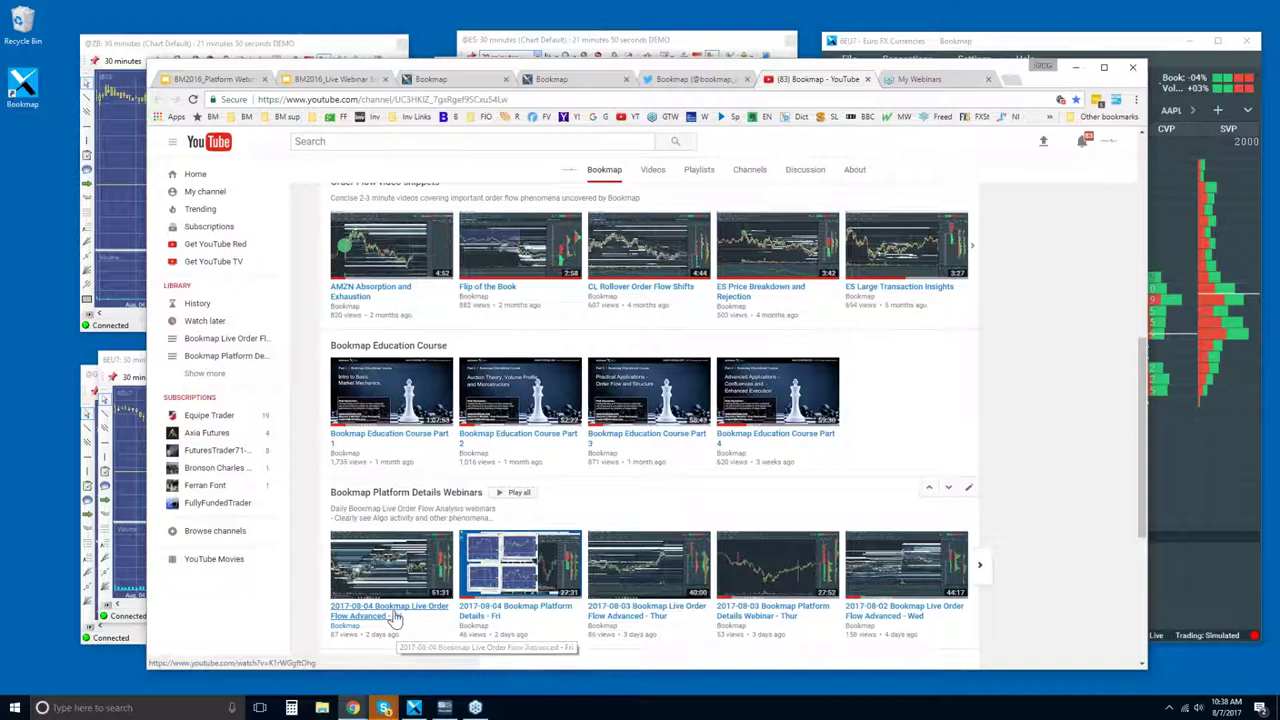
# Step: Switch to the Bookmap platform and maximize its window on the 6EU7 chart
pyautogui.click(972, 45)
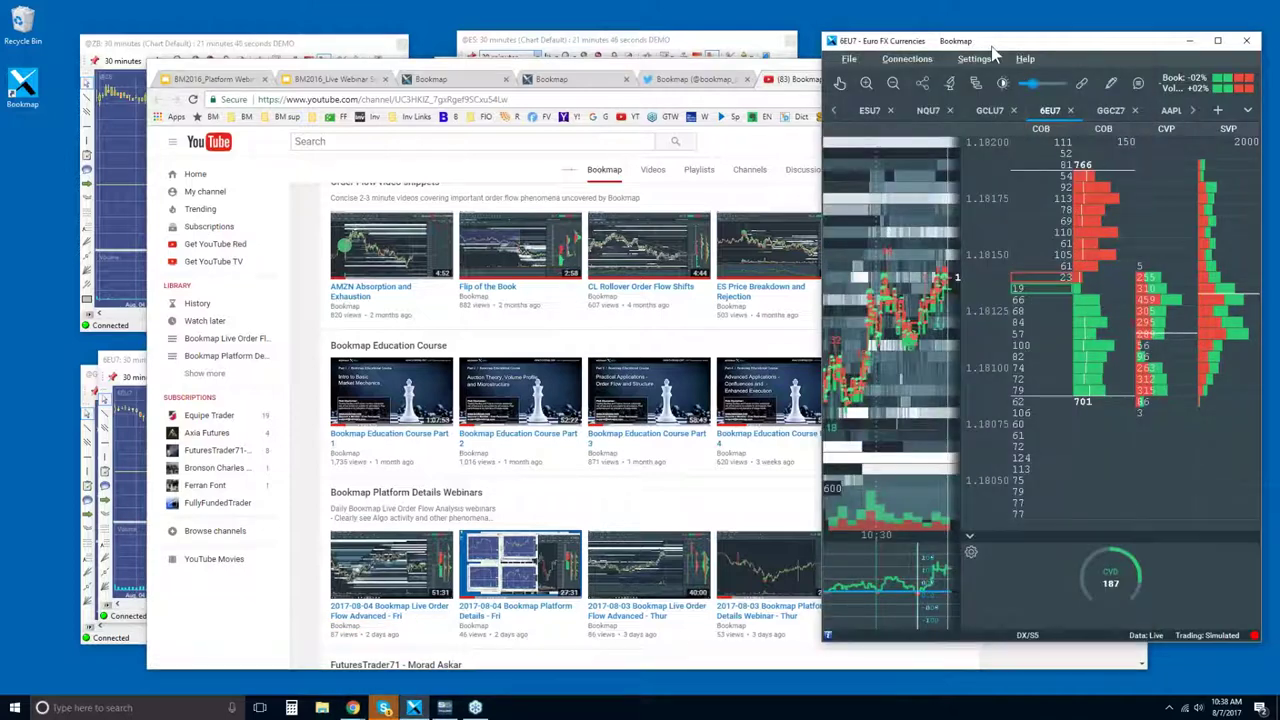
pyautogui.doubleClick(993, 46)
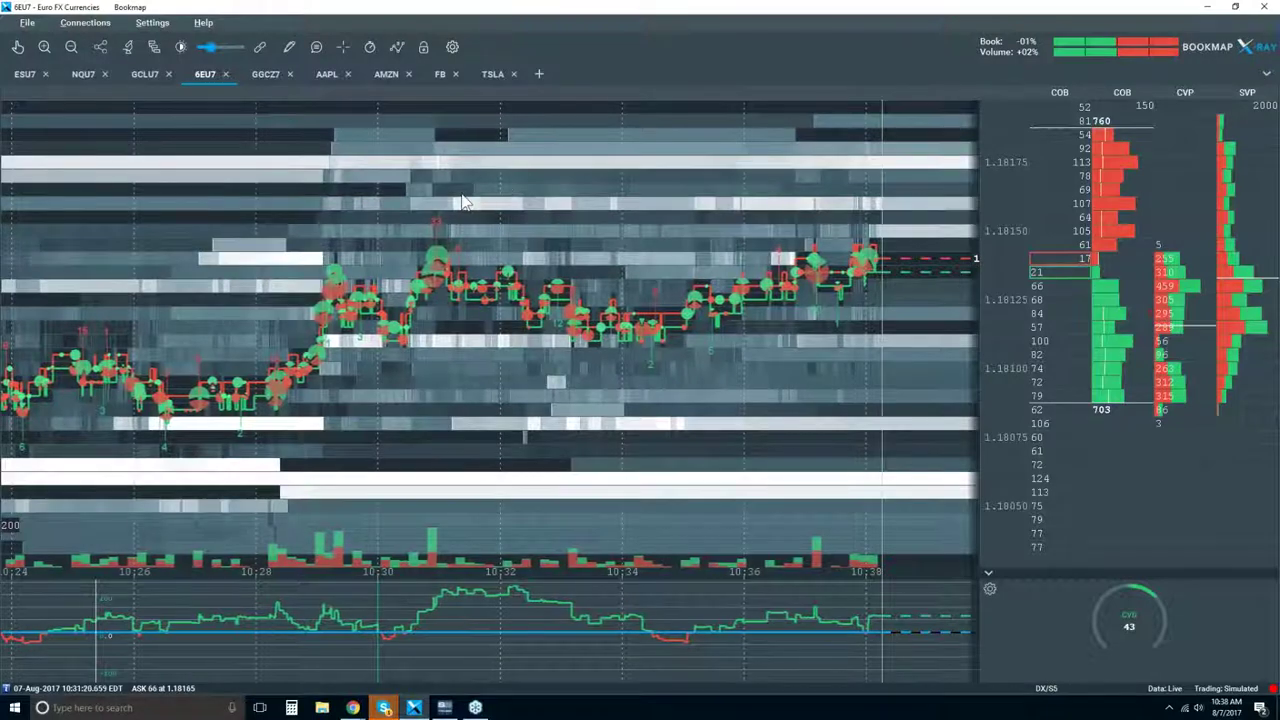
# Step: Turn off the volume dots, best bid/ask, indicators, heatmap and extended layers on the 6EU7 chart, and show candlestick bars
pyautogui.click(397, 47)
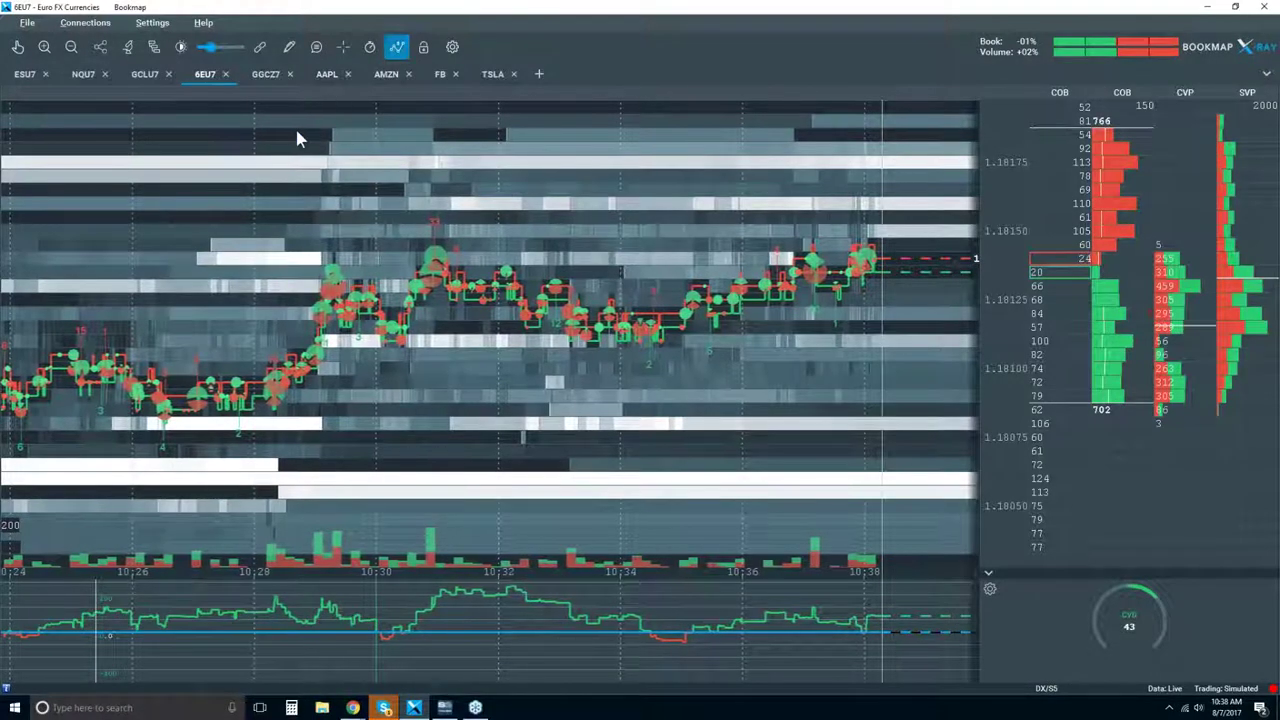
pyautogui.click(400, 52)
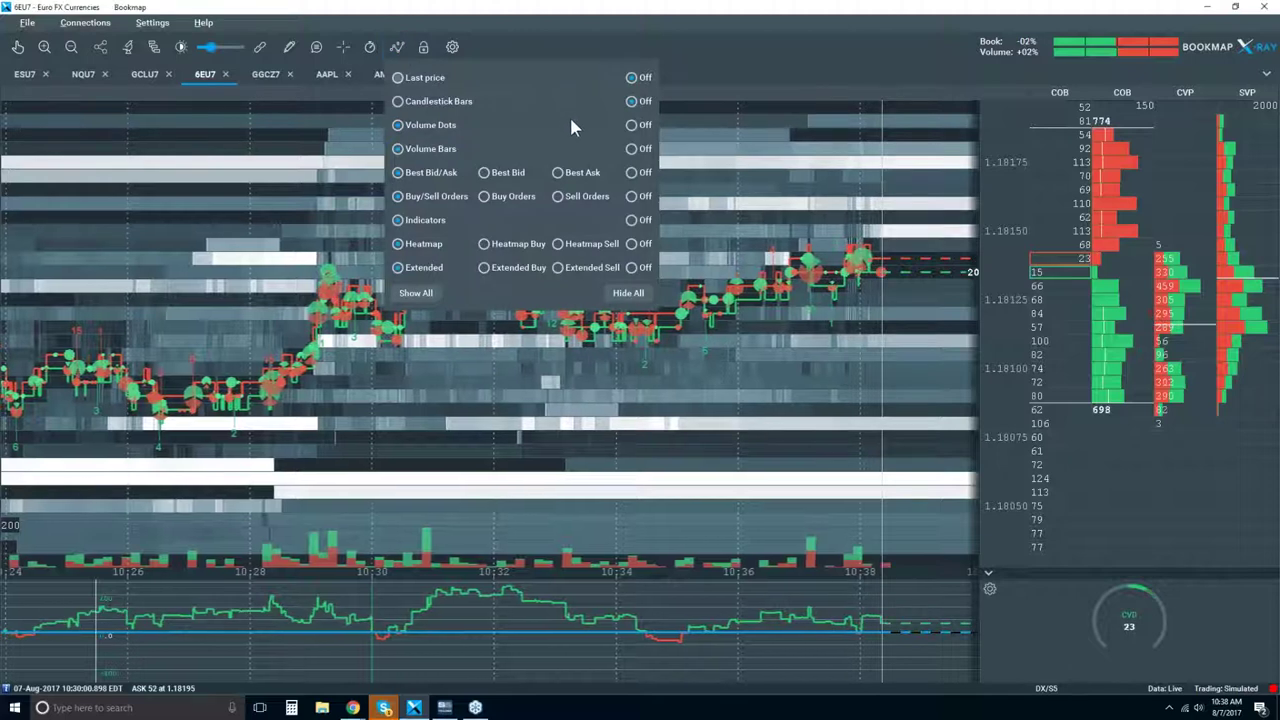
pyautogui.click(633, 125)
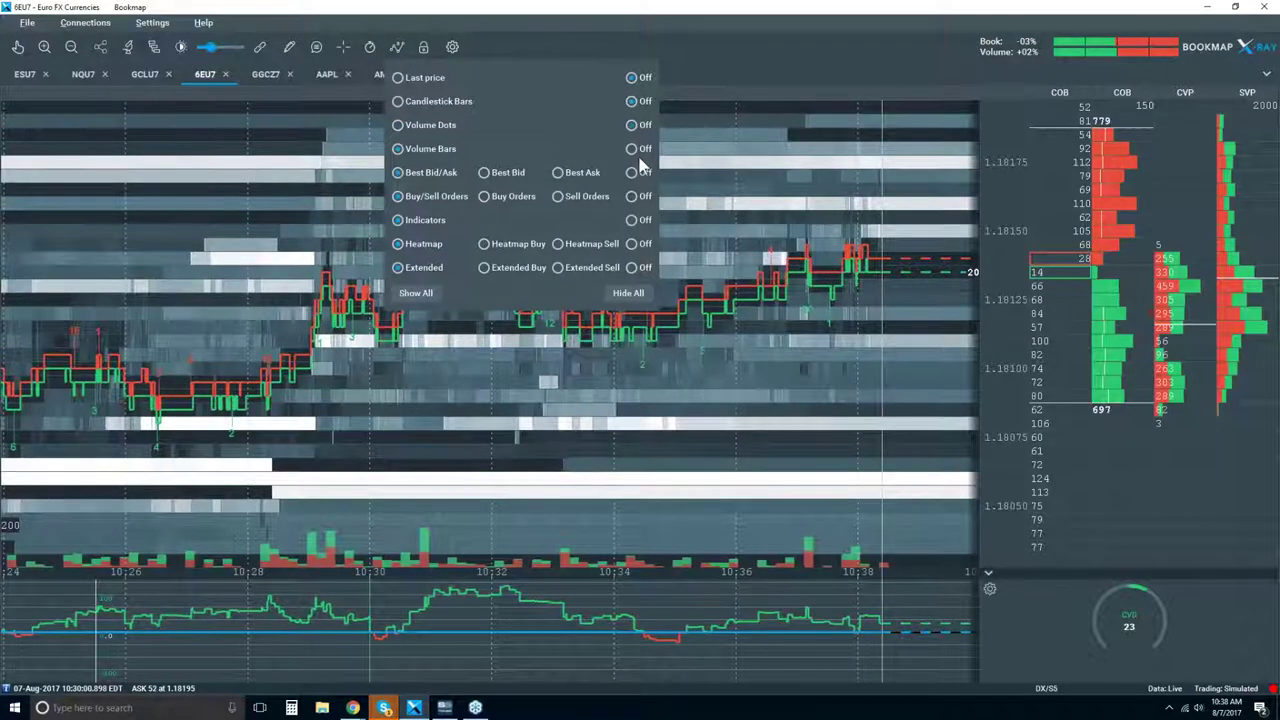
pyautogui.click(633, 172)
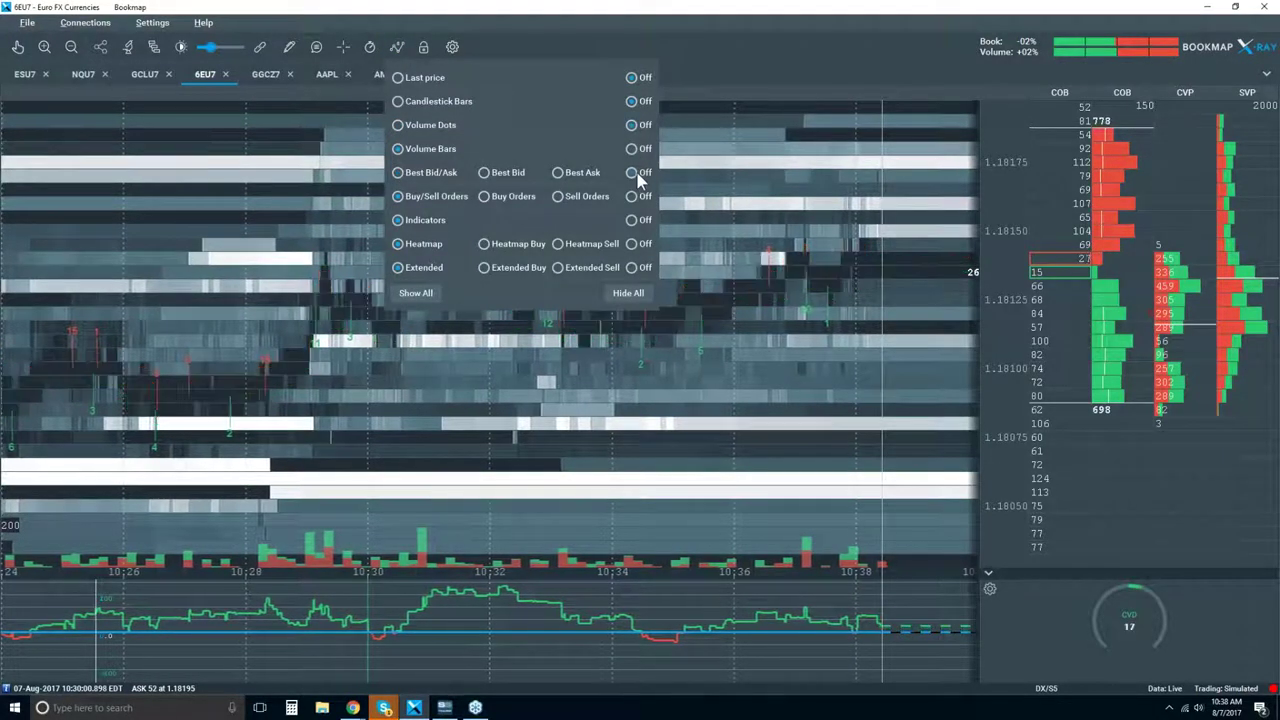
pyautogui.click(633, 219)
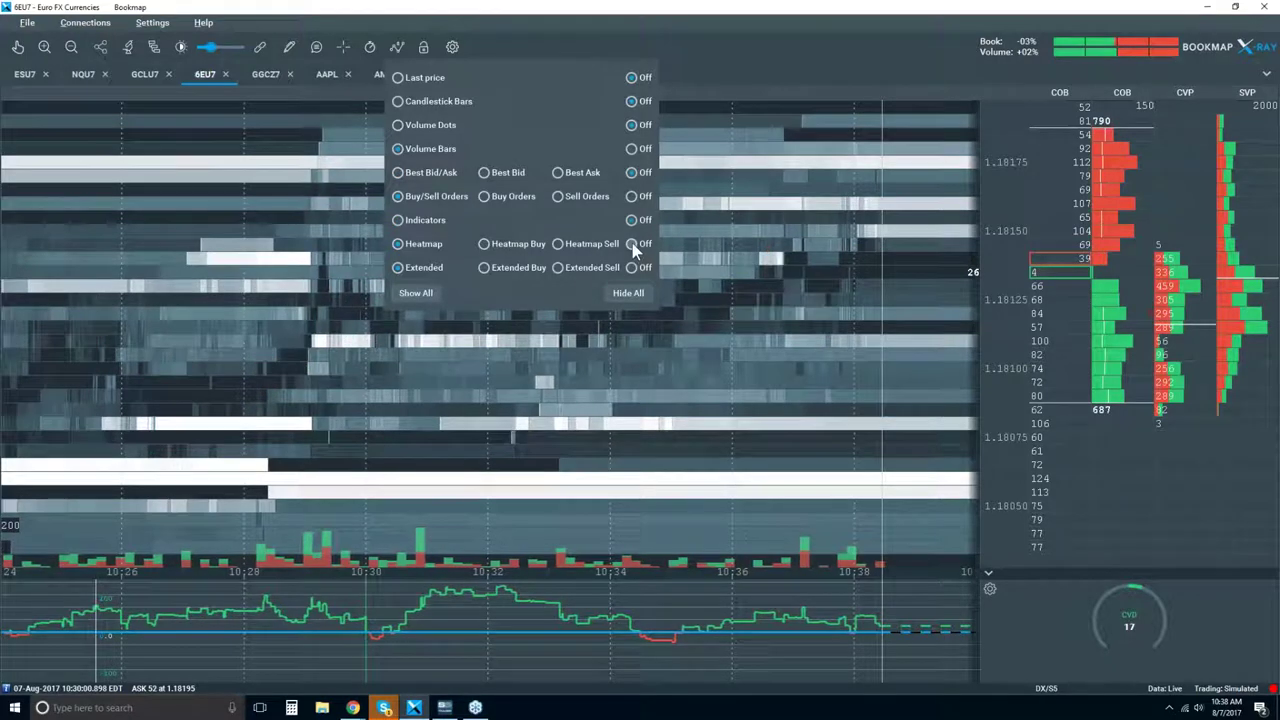
pyautogui.click(632, 243)
pyautogui.click(632, 268)
pyautogui.click(400, 102)
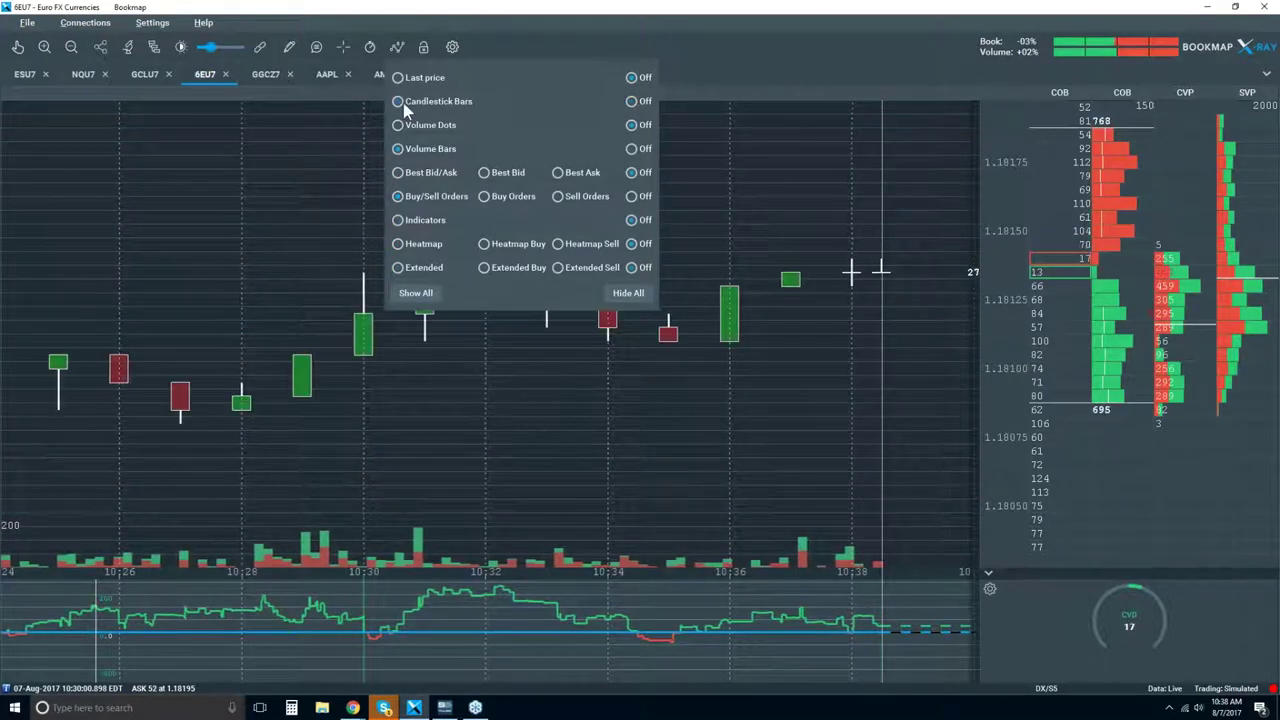
# Step: Collapse the indicator pane below the chart and widen the candlestick view to cover roughly 09:30 to 10:45
pyautogui.click(989, 579)
pyautogui.click(988, 575)
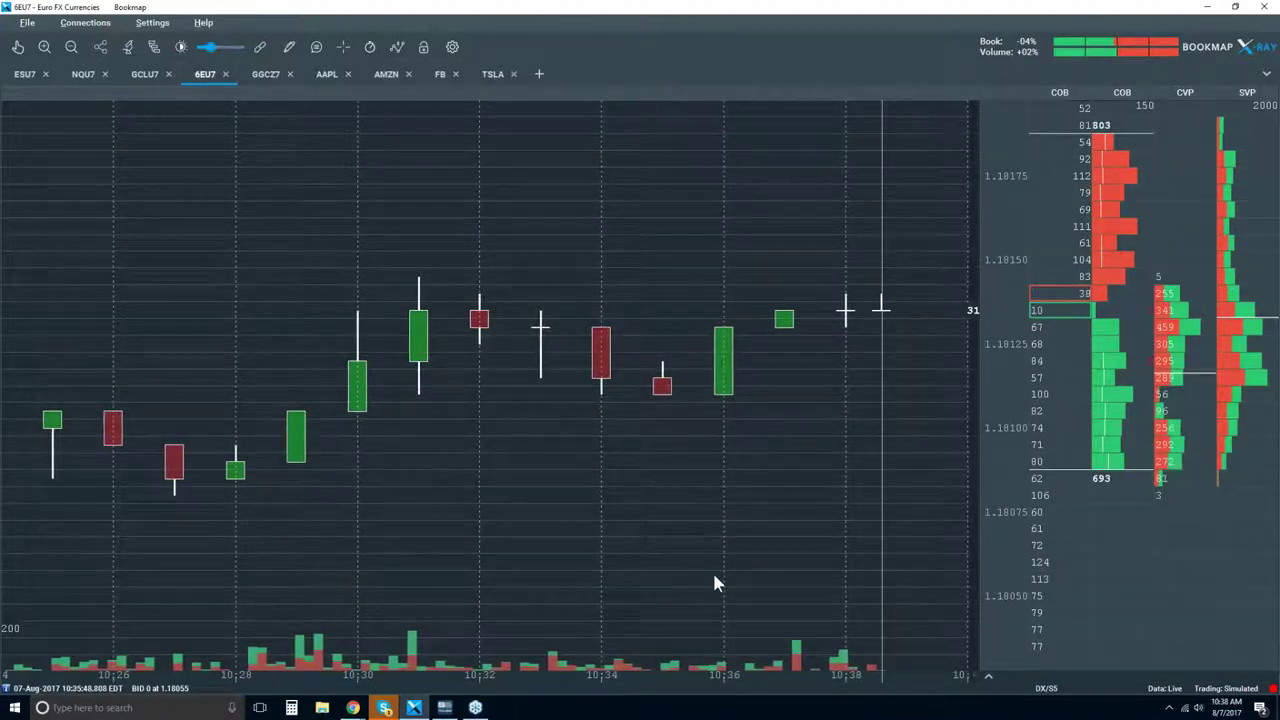
pyautogui.scroll(-5, 638, 445)
pyautogui.click(100, 47)
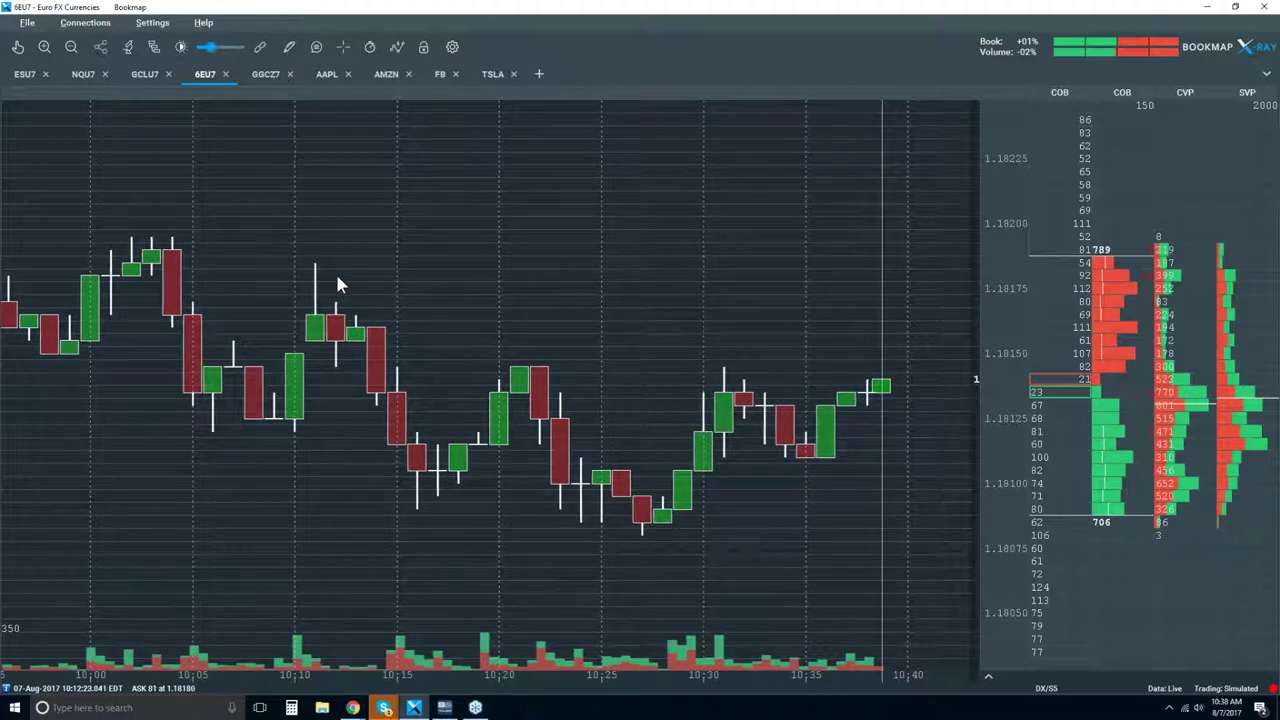
pyautogui.scroll(-3, 445, 263)
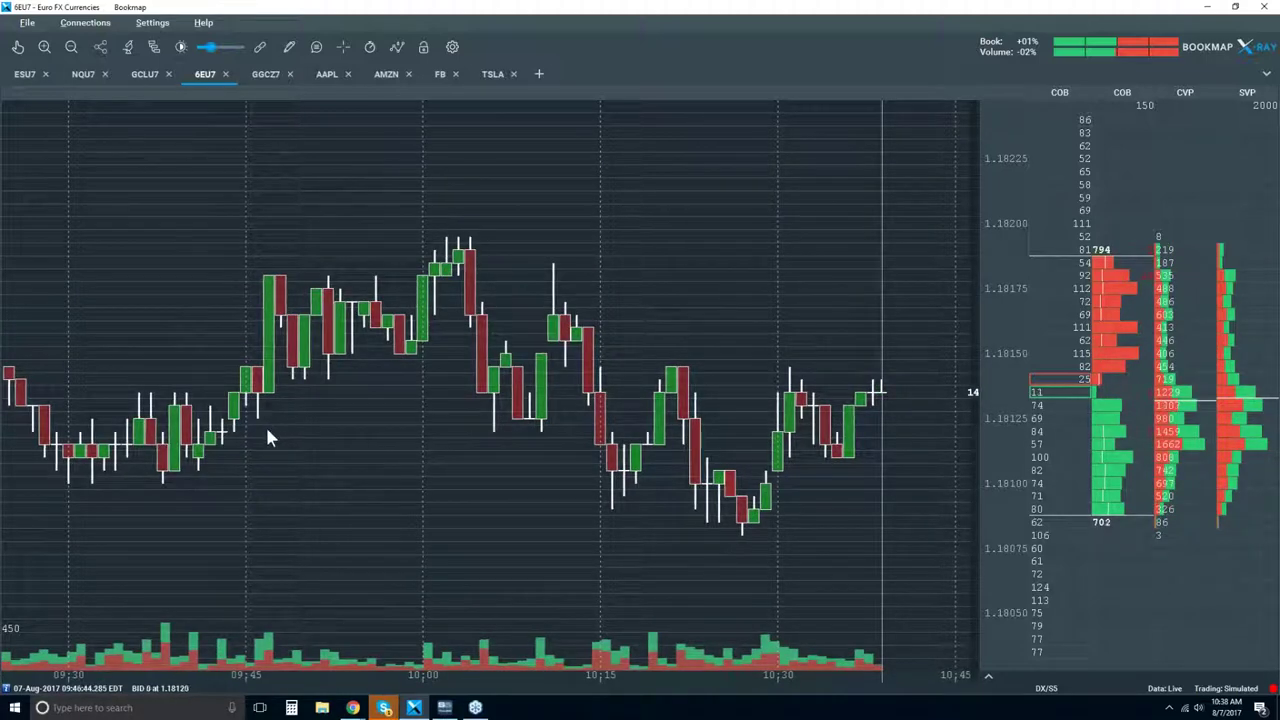
# Step: Set the candlestick interval to 5 min in the 6EU7 studies configuration
pyautogui.click(131, 53)
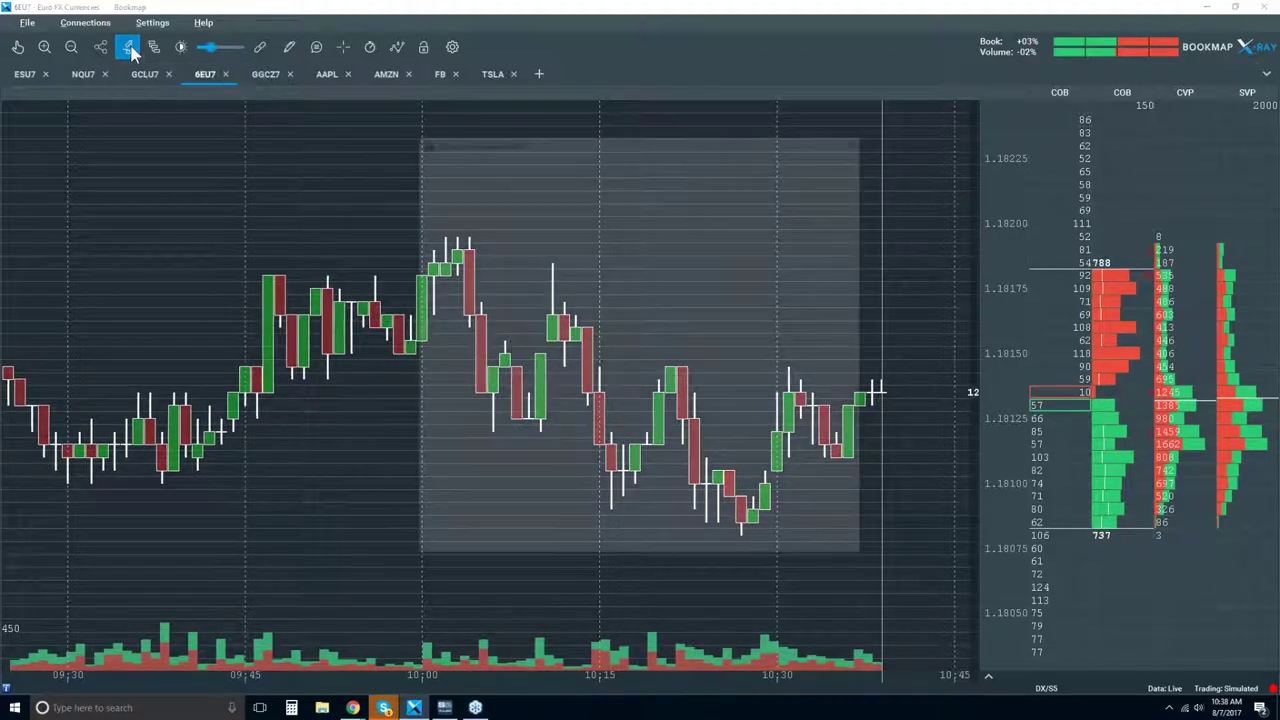
pyautogui.click(513, 508)
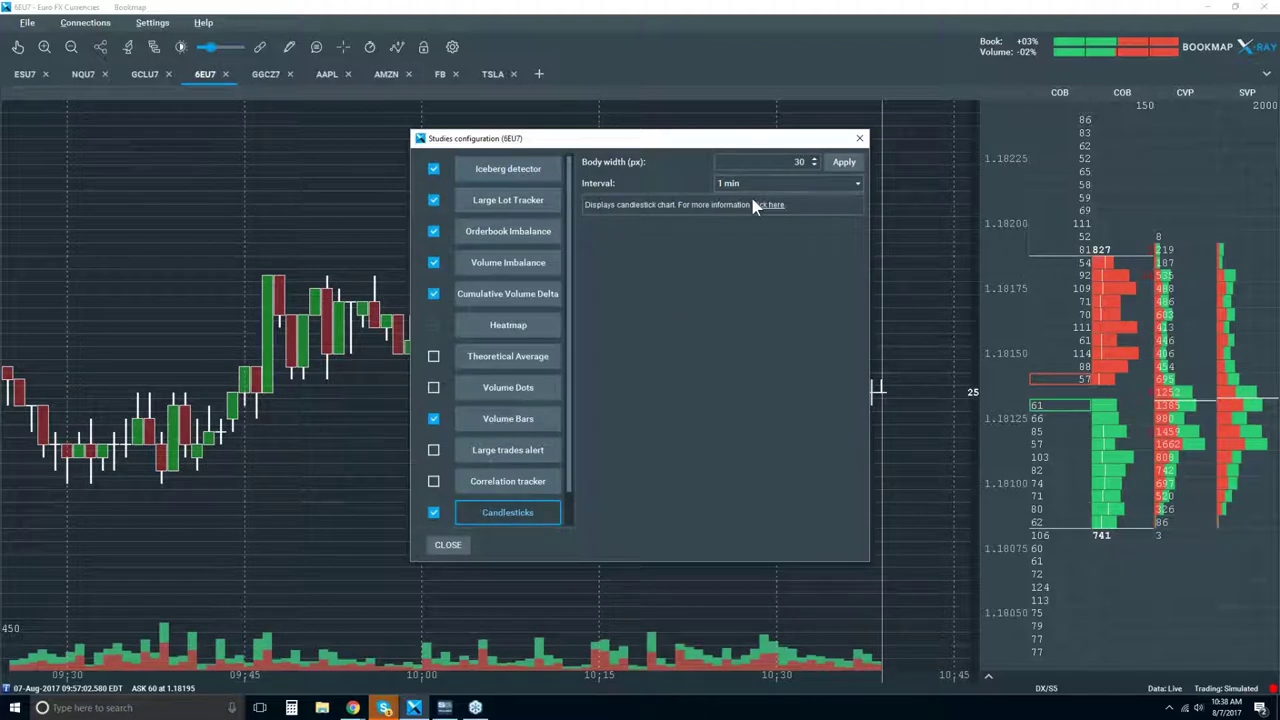
pyautogui.click(826, 180)
pyautogui.click(760, 296)
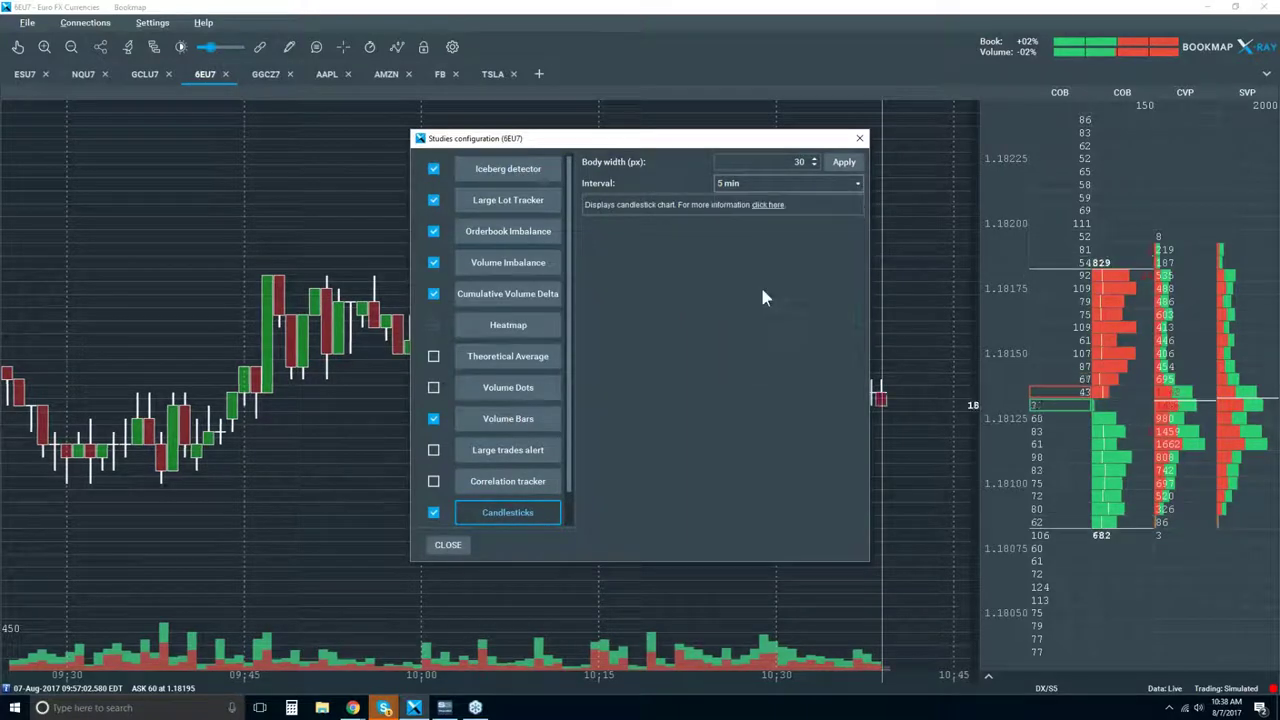
pyautogui.click(859, 138)
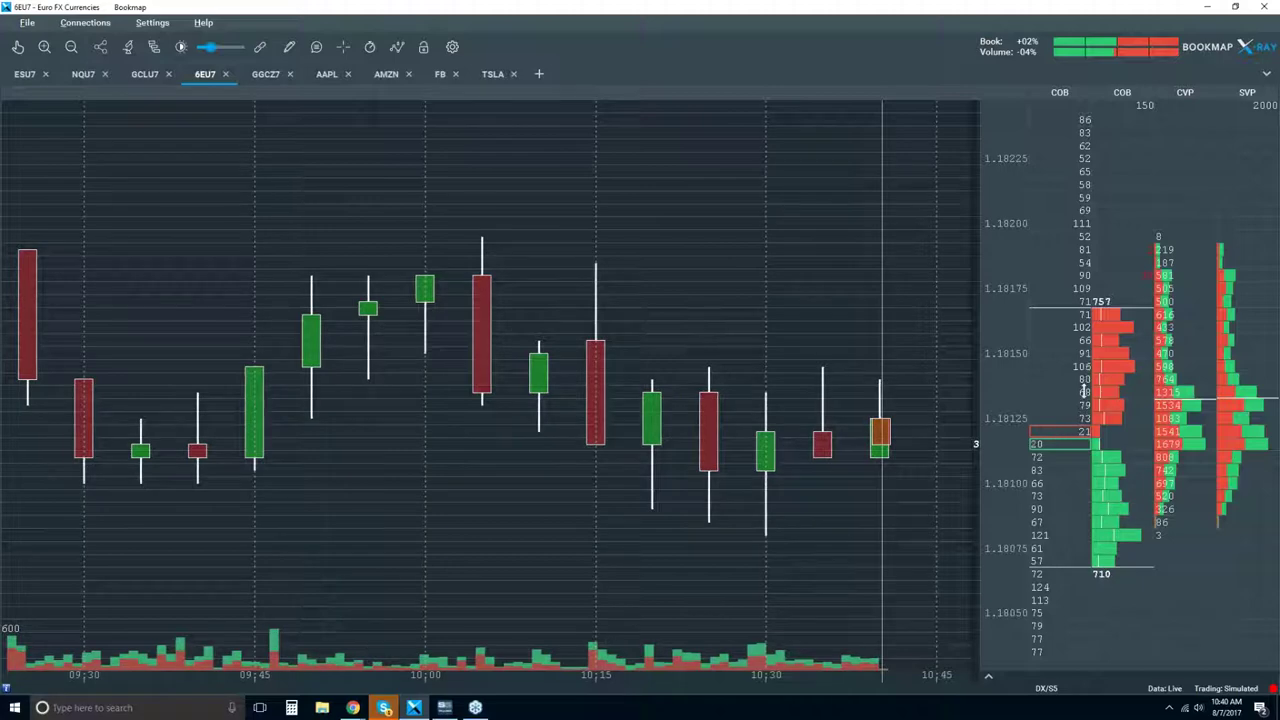
# Step: Show the best bid/ask lines over the 5-minute candlesticks
pyautogui.click(397, 47)
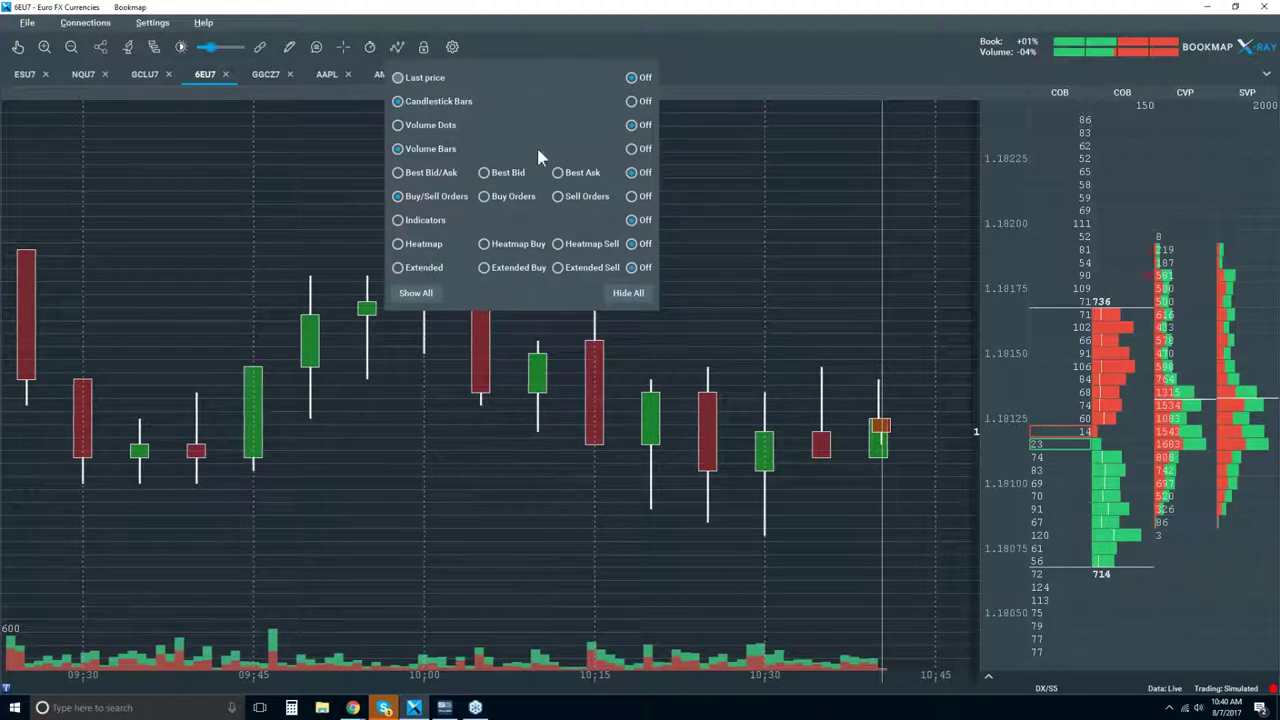
pyautogui.click(432, 174)
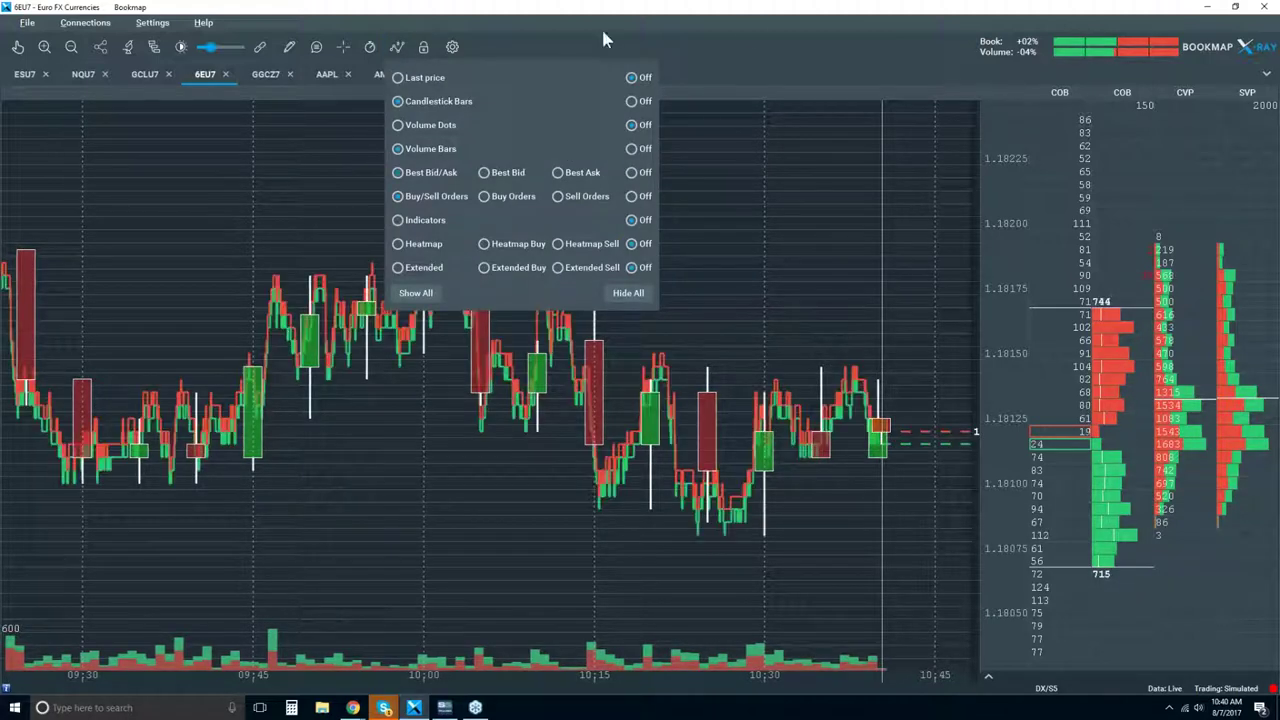
pyautogui.click(728, 53)
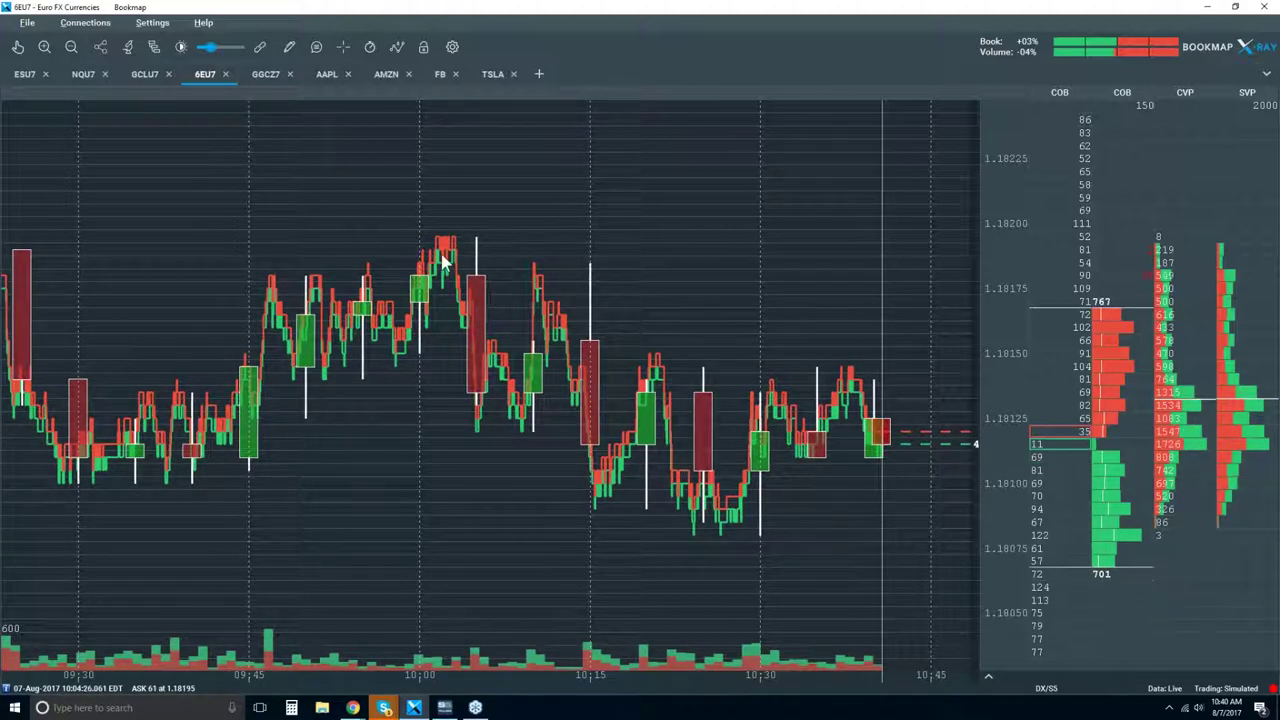
# Step: Add volume dots to the chart while it shows the candles between about 09:55 and 10:20
pyautogui.click(17, 46)
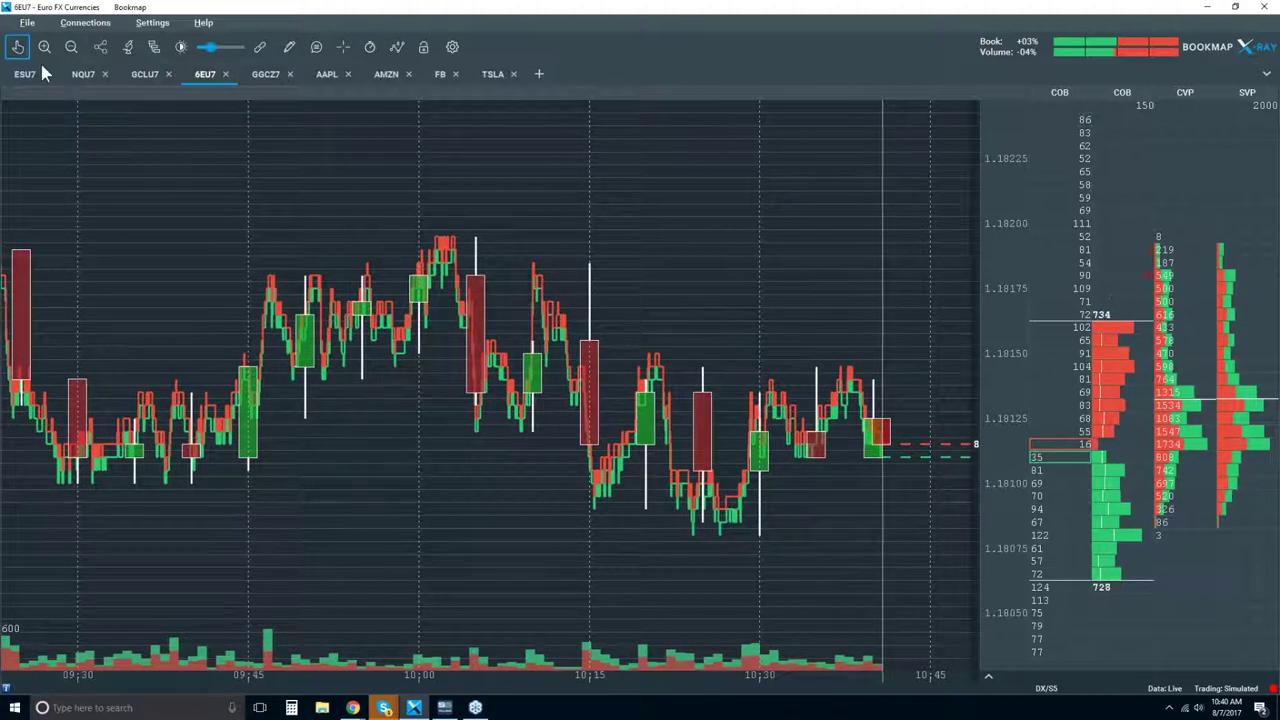
pyautogui.scroll(2, 522, 320)
pyautogui.scroll(-2, 522, 320)
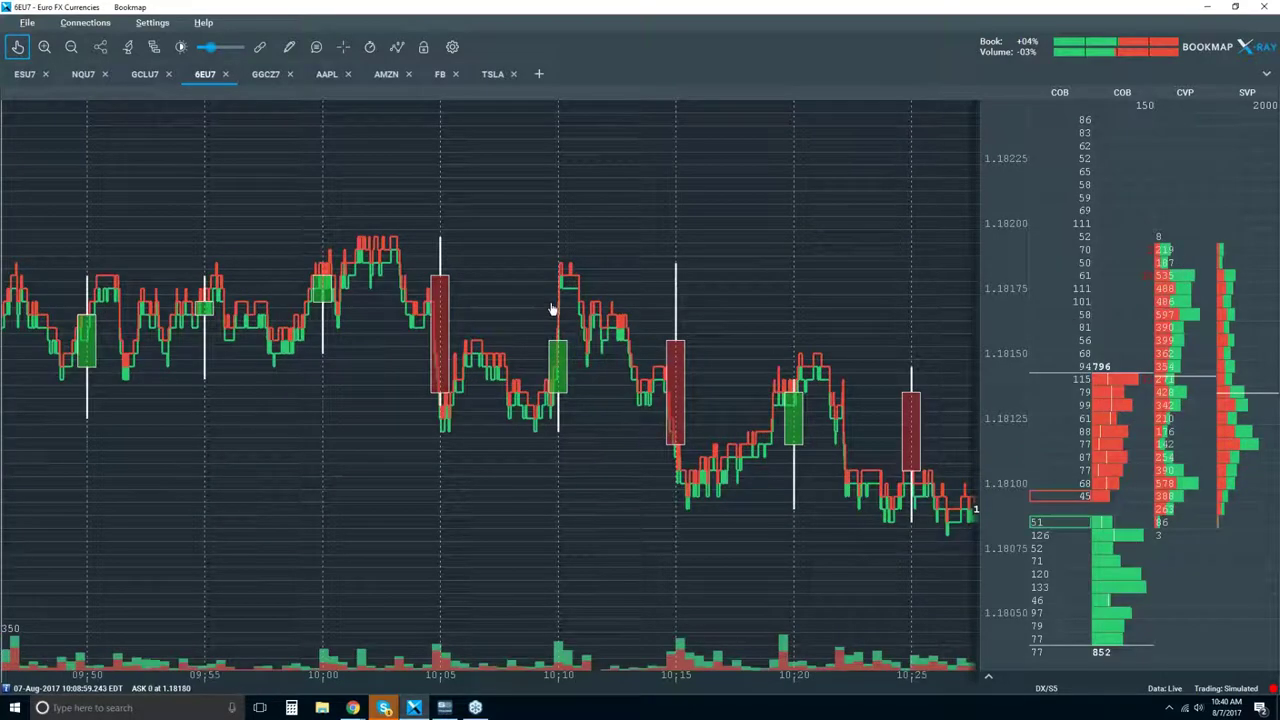
pyautogui.scroll(4, 540, 290)
pyautogui.scroll(2, 522, 303)
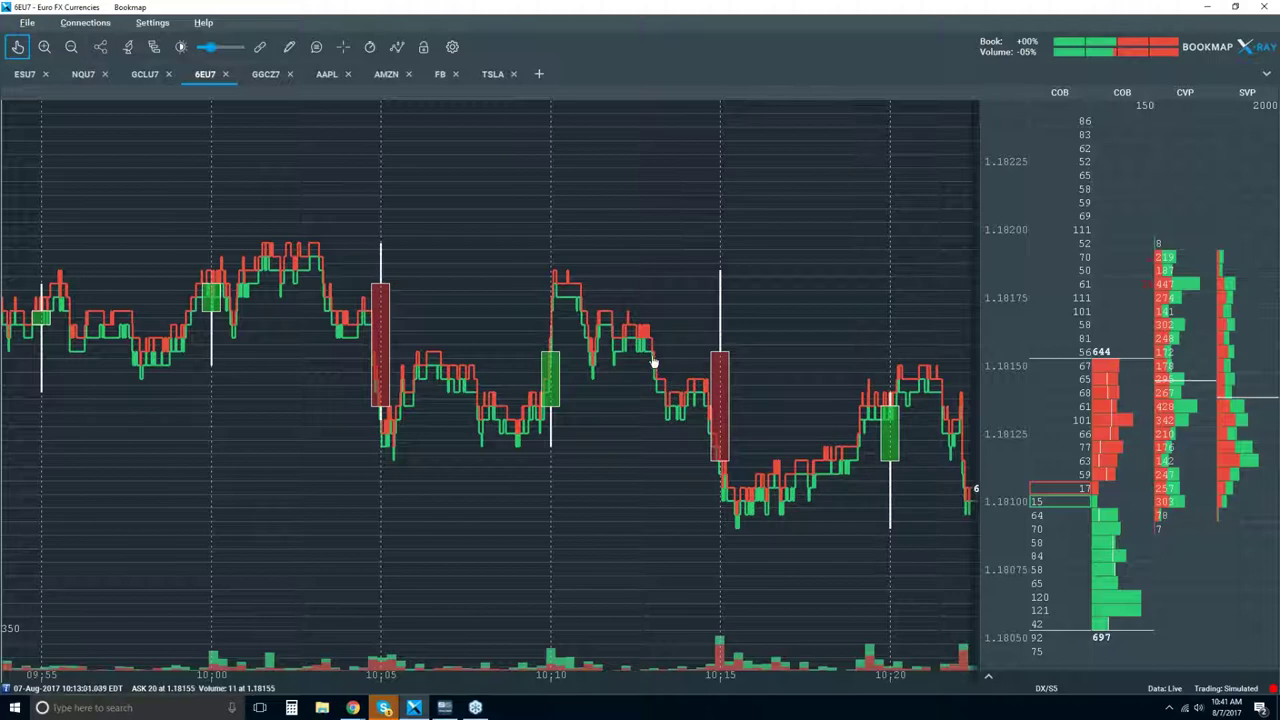
pyautogui.click(396, 47)
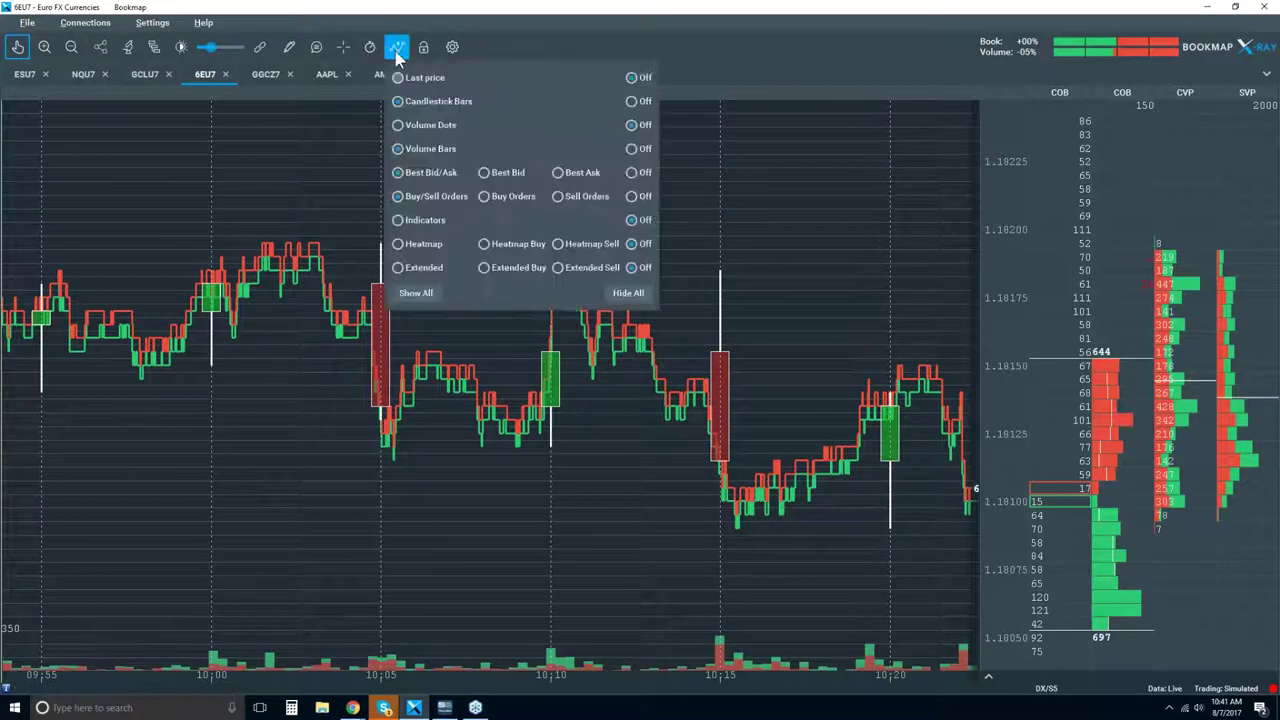
pyautogui.click(431, 123)
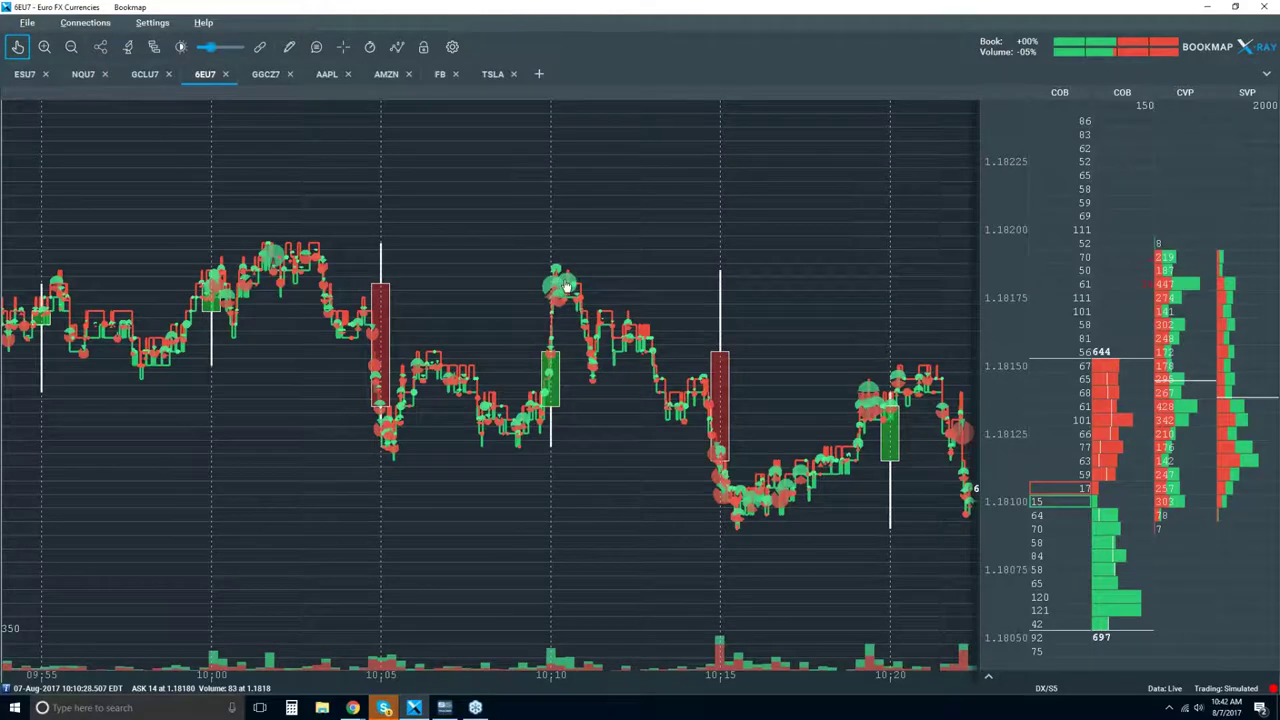
# Step: Examine the large volume dot cluster just after 10:10:00, going in until its individual trades separate on the time axis
pyautogui.scroll(2, 562, 292)
pyautogui.scroll(2, 562, 288)
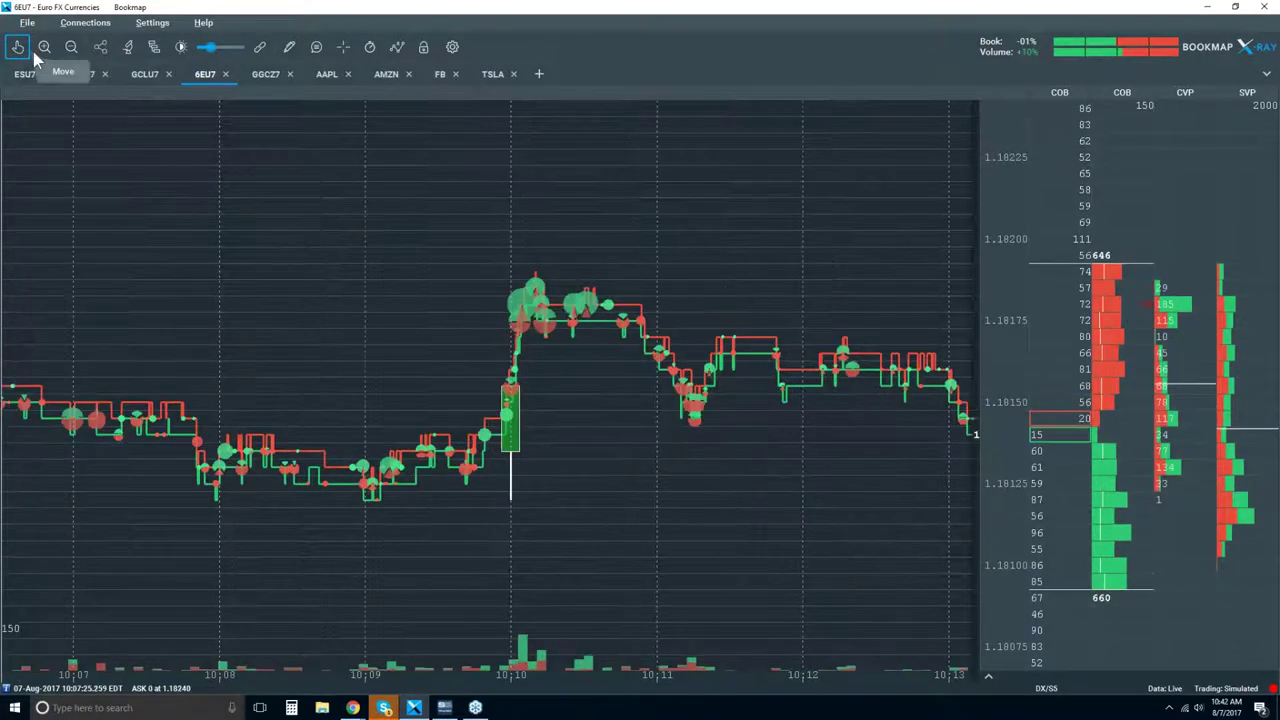
pyautogui.scroll(2, 555, 306)
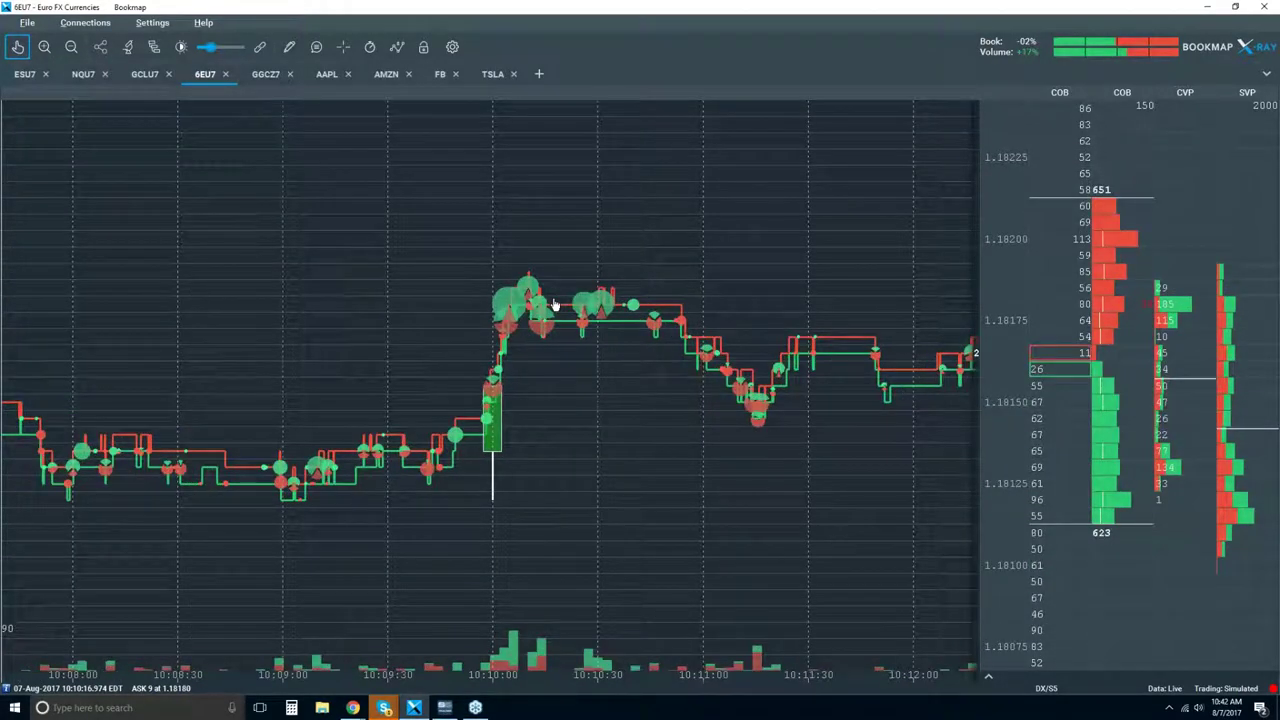
pyautogui.moveTo(555, 300); pyautogui.dragTo(538, 262)
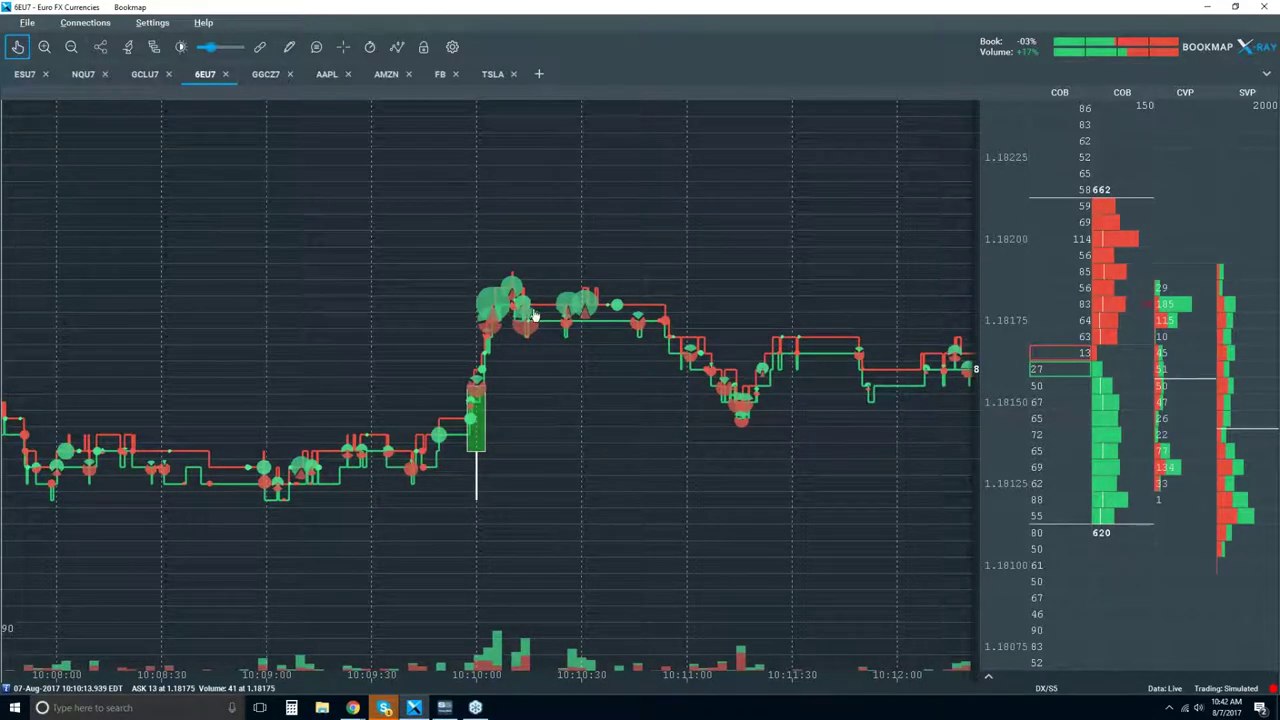
pyautogui.scroll(2, 542, 308)
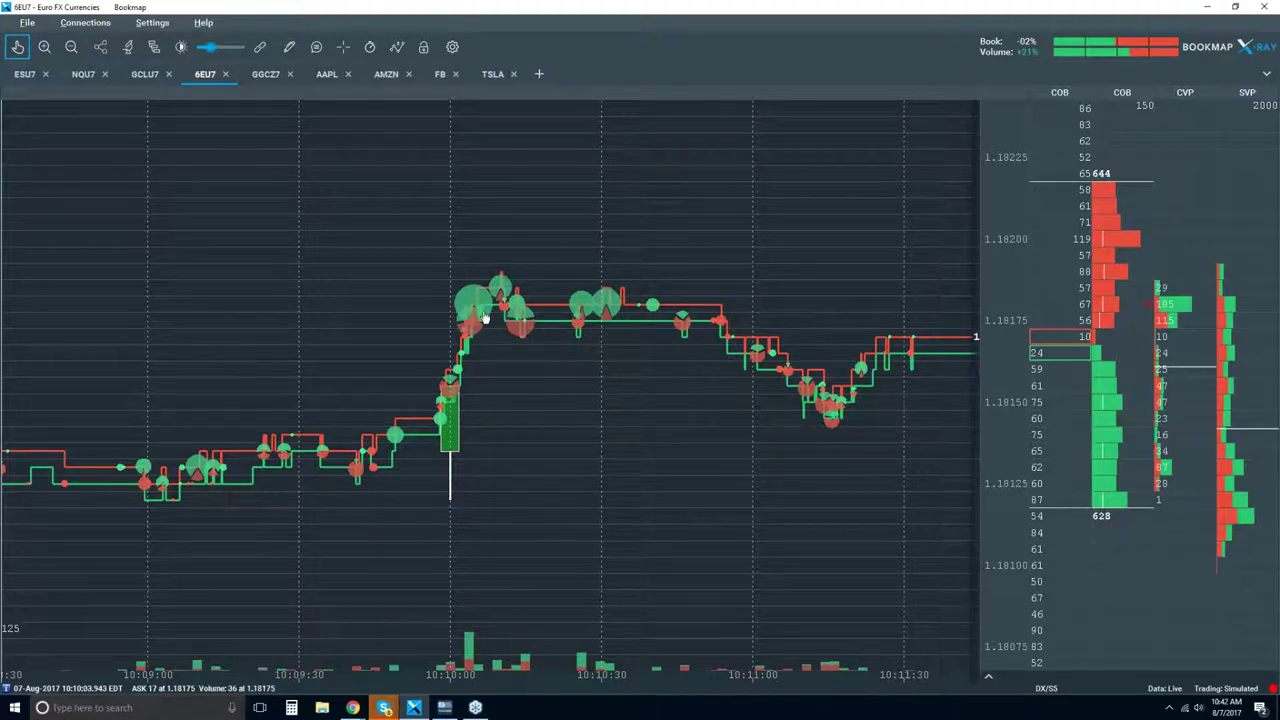
pyautogui.scroll(5, 477, 330)
pyautogui.scroll(6, 477, 330)
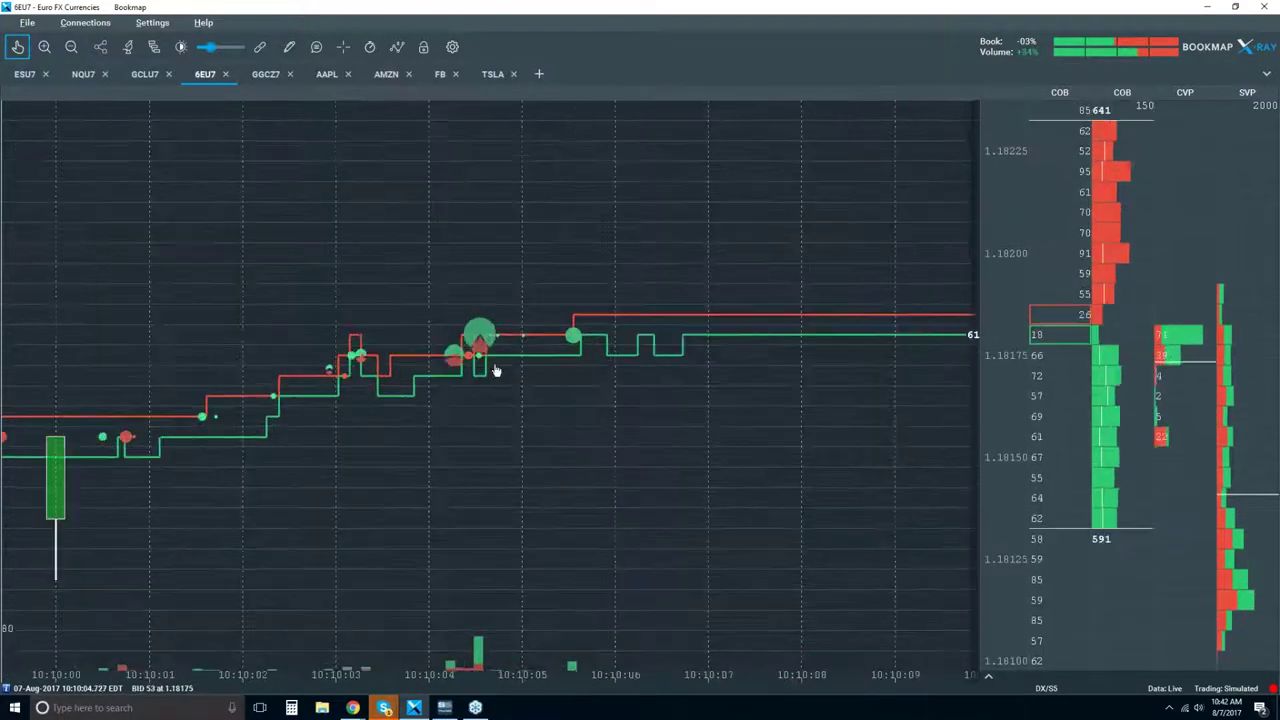
pyautogui.scroll(2, 477, 358)
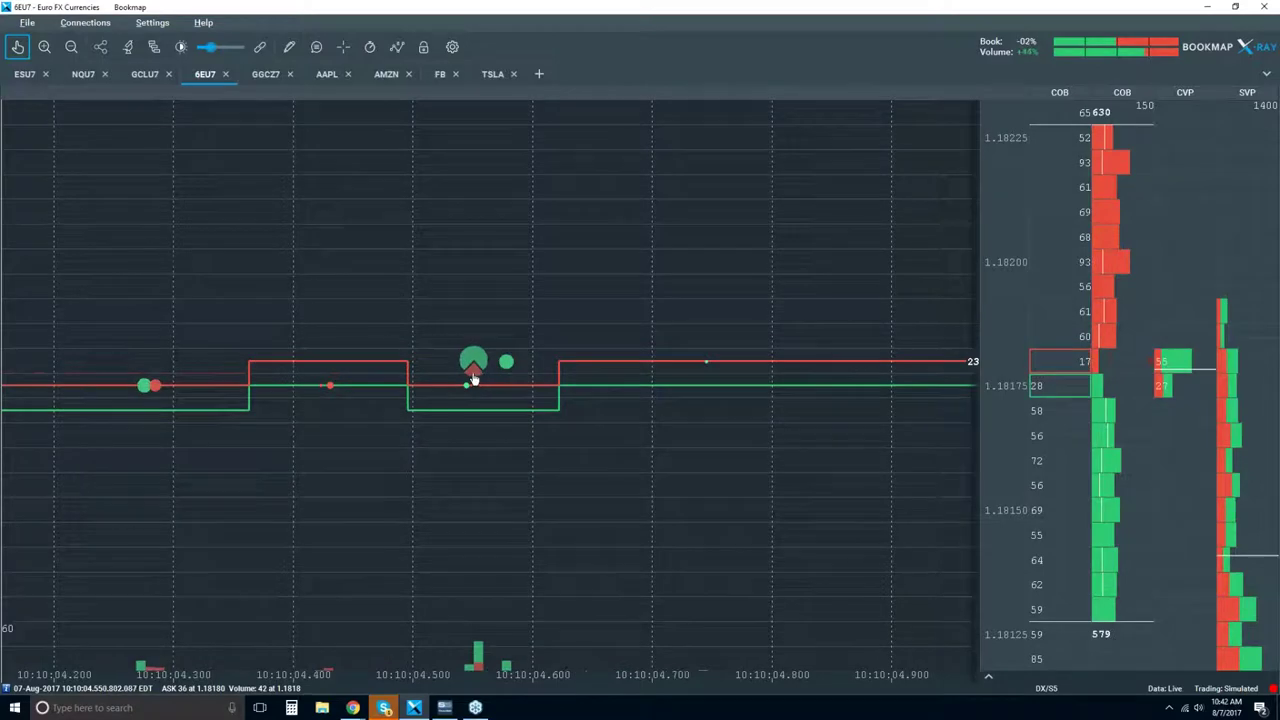
pyautogui.scroll(4, 480, 363)
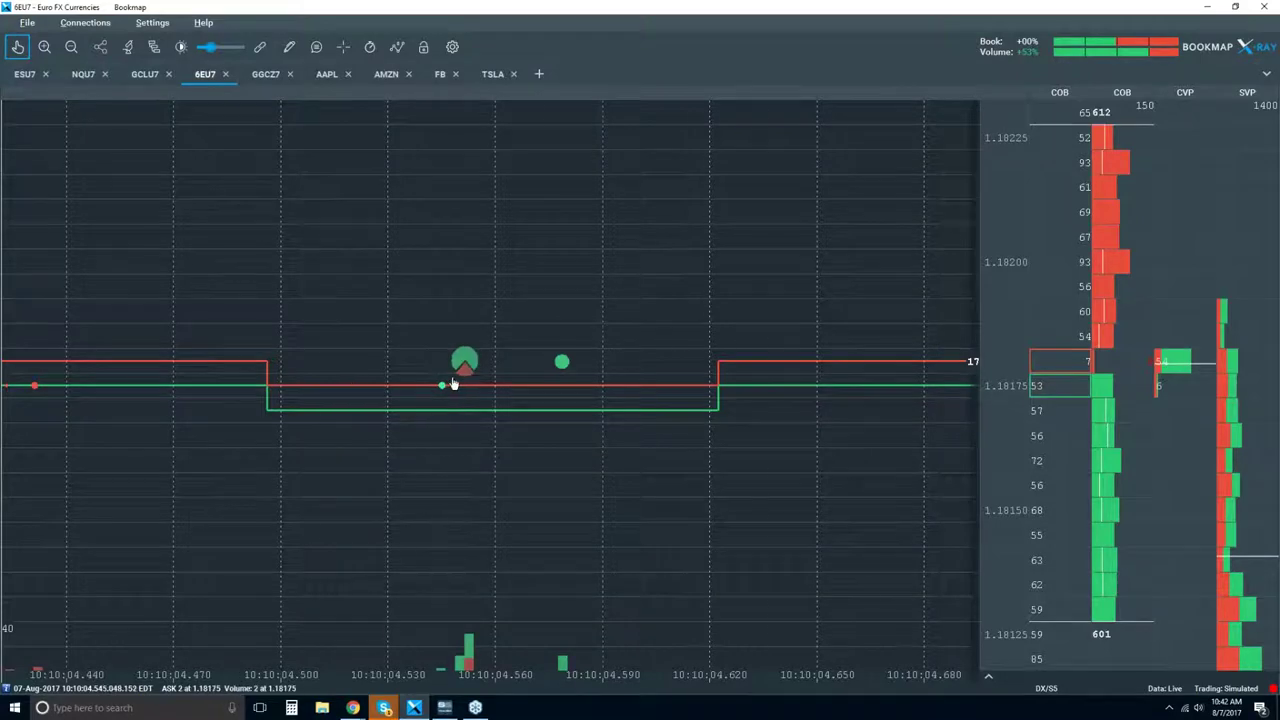
pyautogui.scroll(3, 487, 366)
pyautogui.scroll(5, 480, 365)
pyautogui.scroll(2, 477, 348)
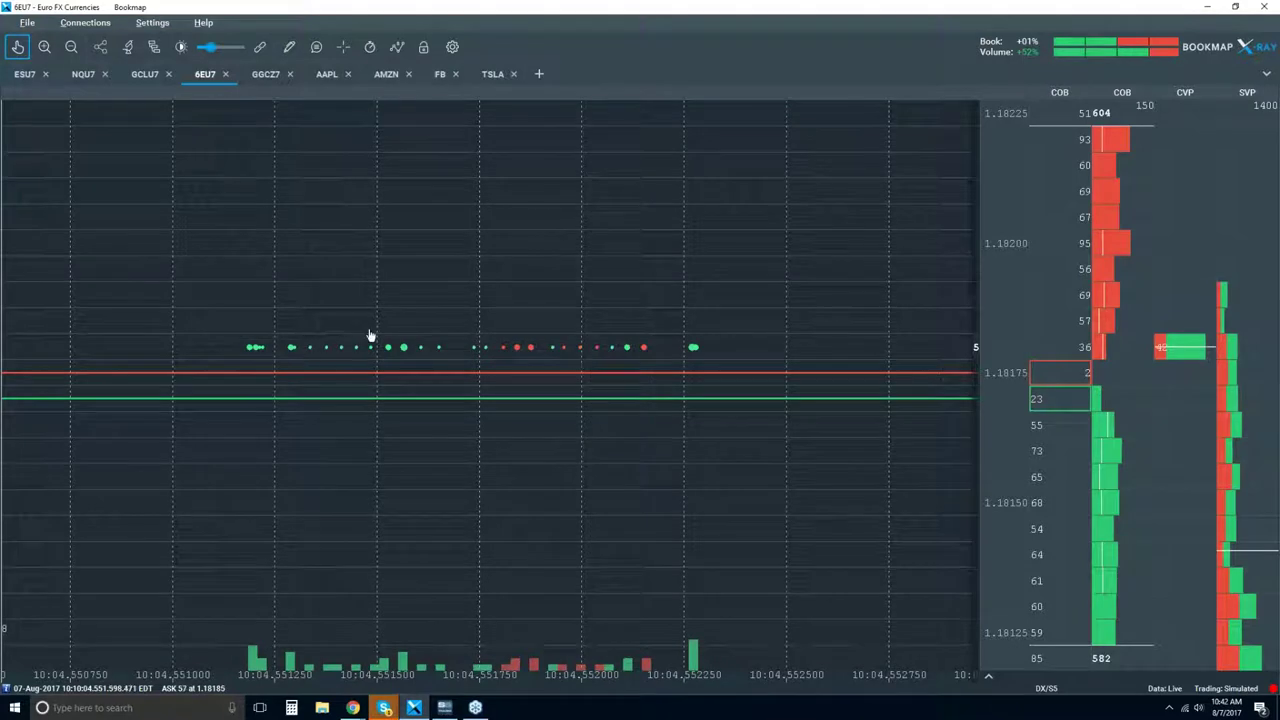
# Step: Return from the individual trades to the clustered dots and examine the small red dot near 10:10:04.430
pyautogui.scroll(-4, 440, 314)
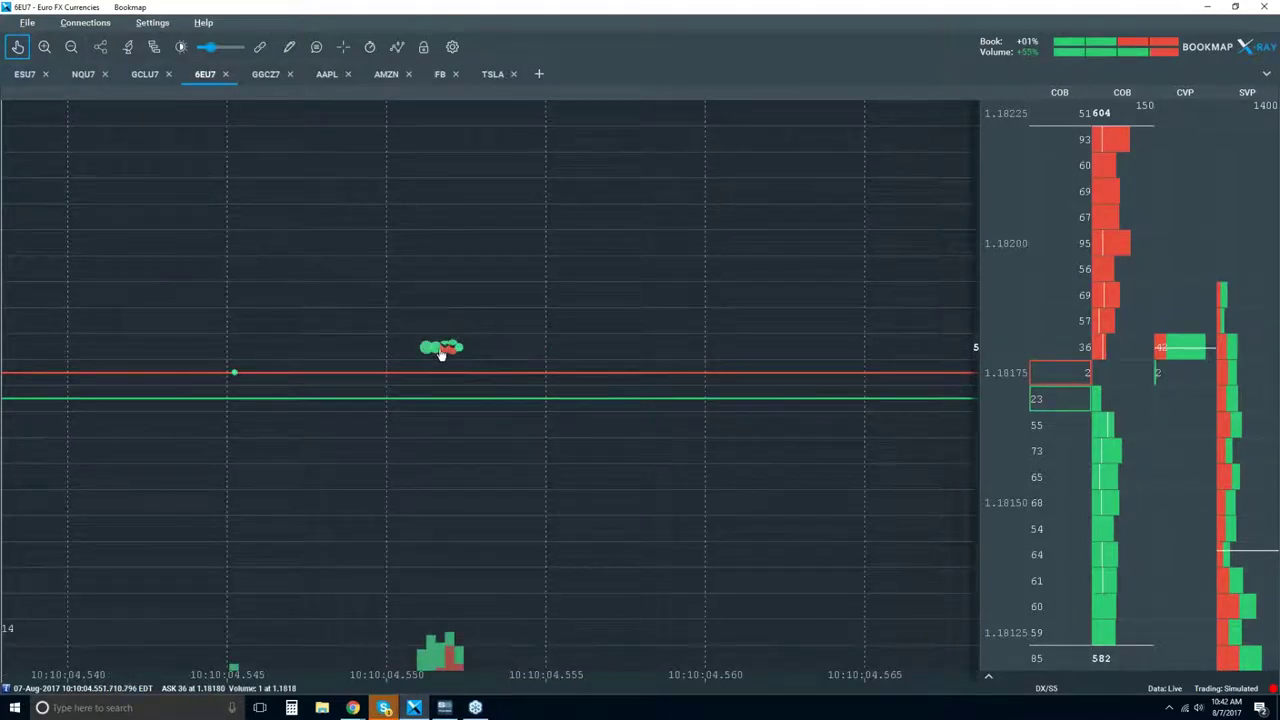
pyautogui.scroll(-1, 440, 352)
pyautogui.scroll(-2, 443, 377)
pyautogui.scroll(-2, 443, 377)
pyautogui.scroll(-3, 443, 377)
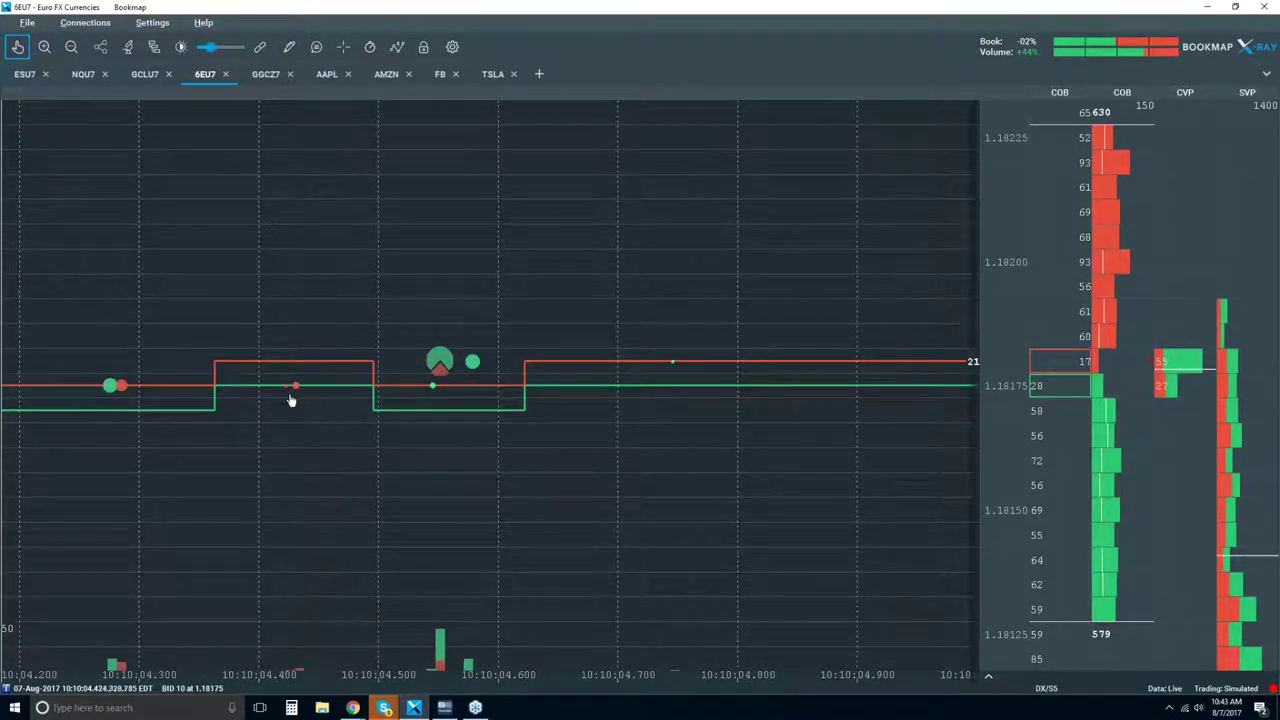
pyautogui.scroll(5, 291, 389)
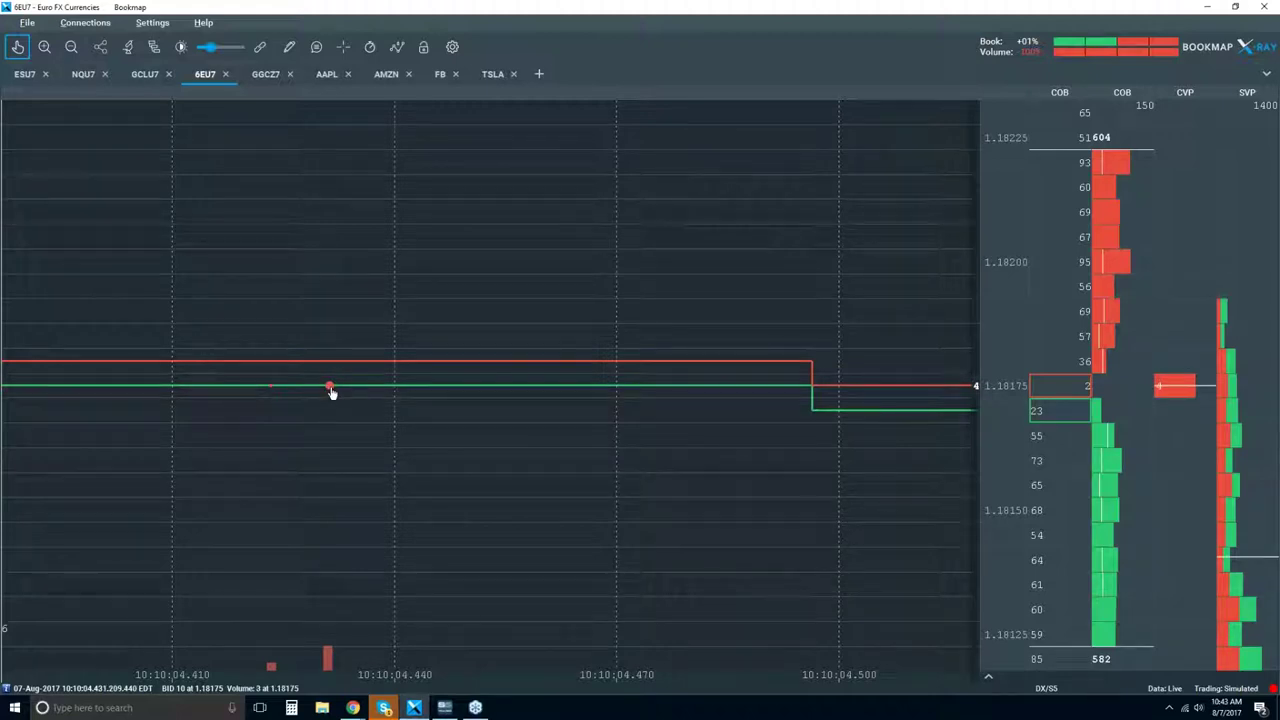
# Step: Turn on the chart's data tooltip, check it around the small red dot, and return to a view spanning about two seconds
pyautogui.click(316, 47)
pyautogui.moveTo(330, 390)
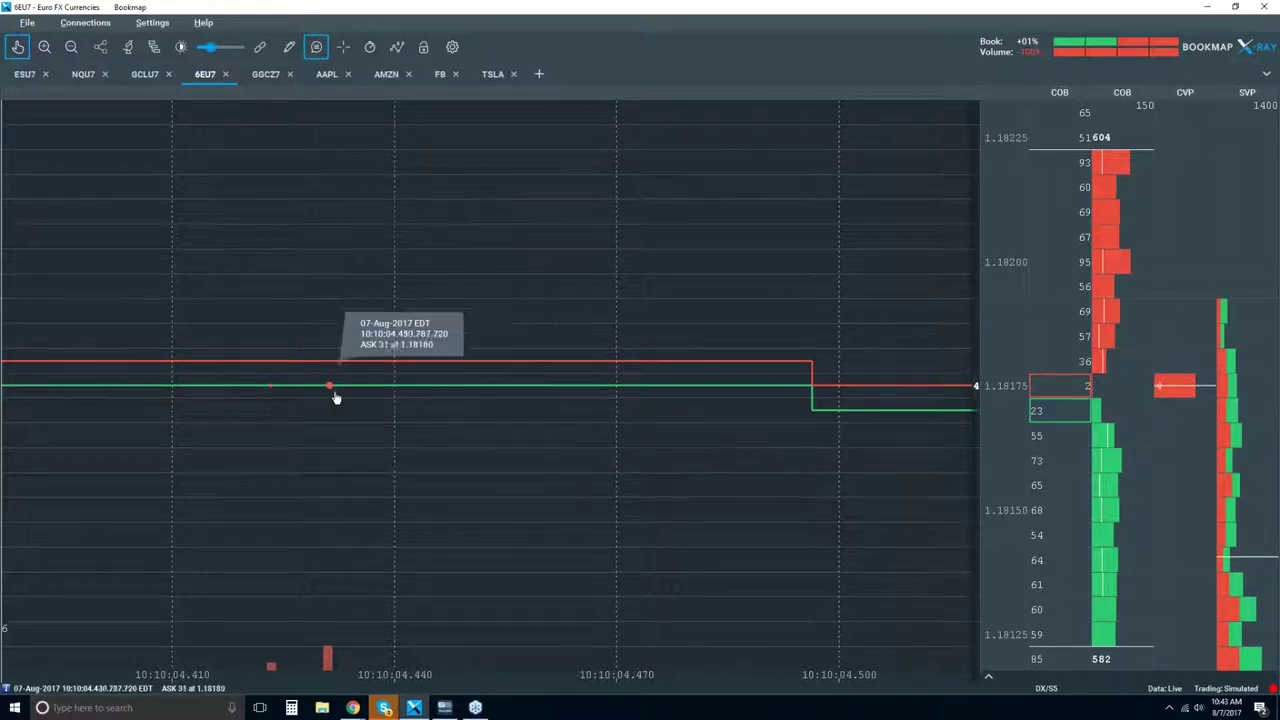
pyautogui.scroll(-5, 483, 258)
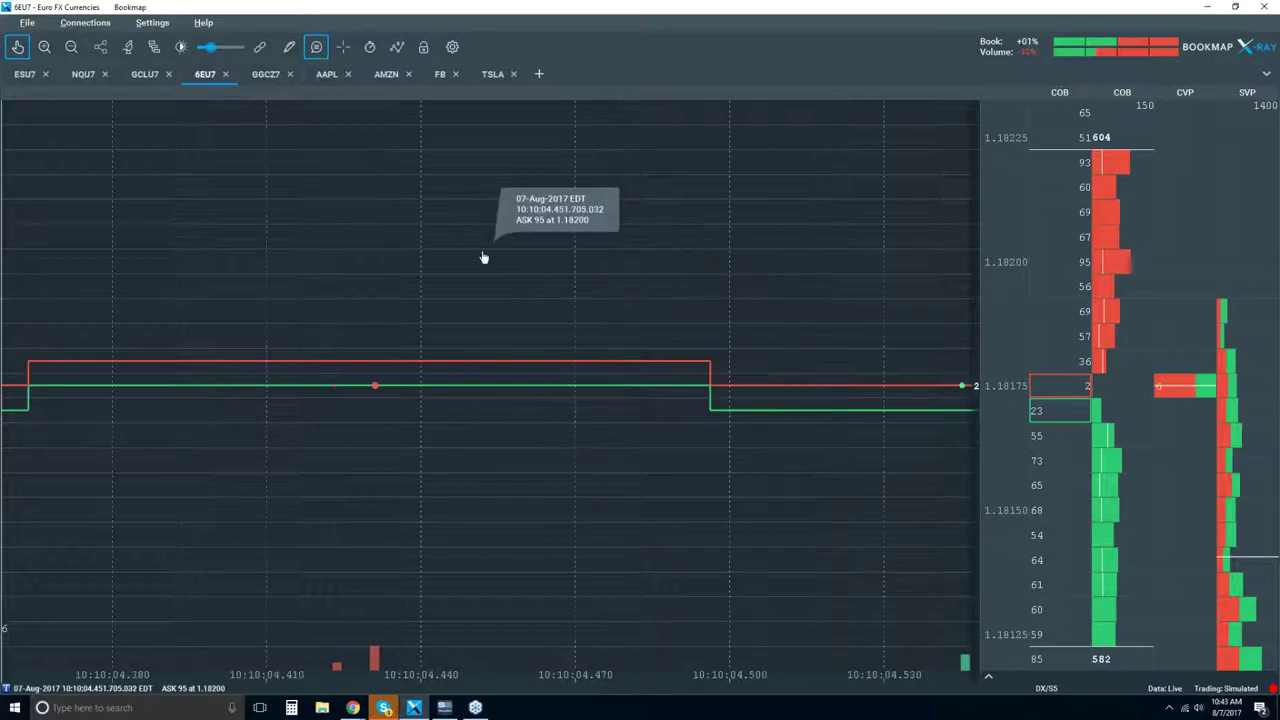
pyautogui.scroll(-5, 483, 258)
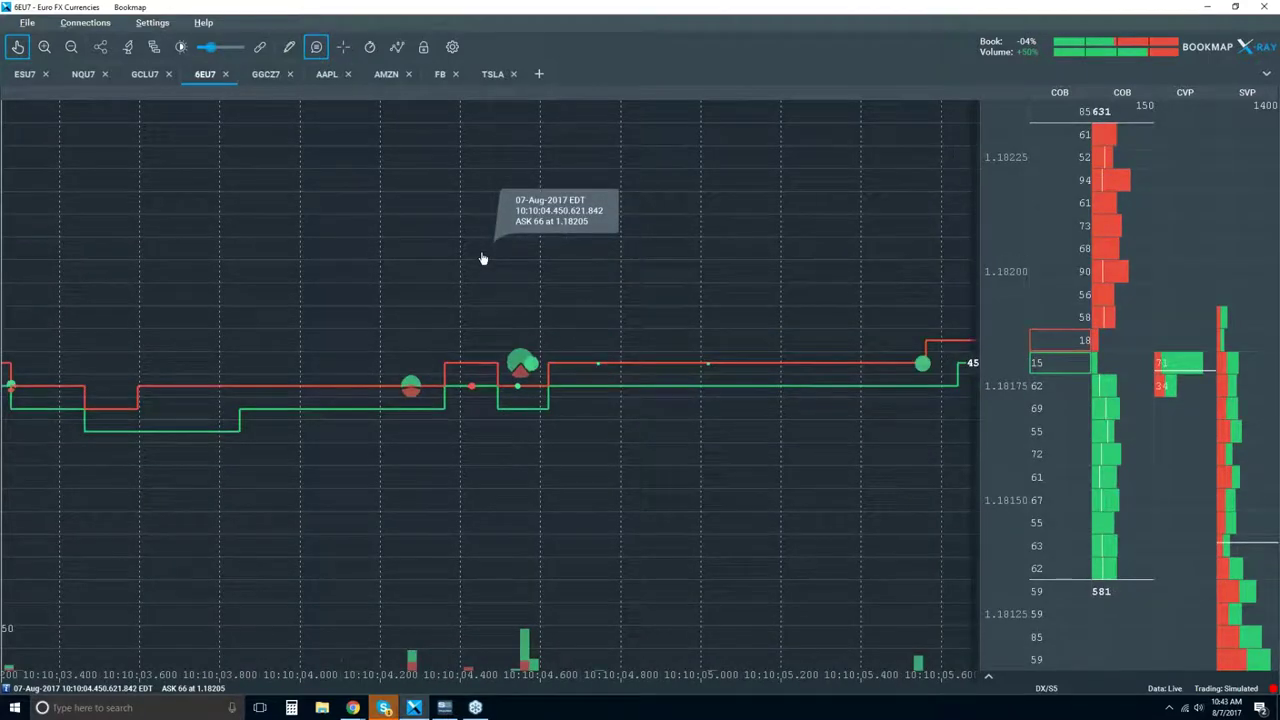
# Step: Examine the volume dot near 10:10:10.200, going in until its individual trades separate and checking them with the data tooltip
pyautogui.scroll(-3, 483, 258)
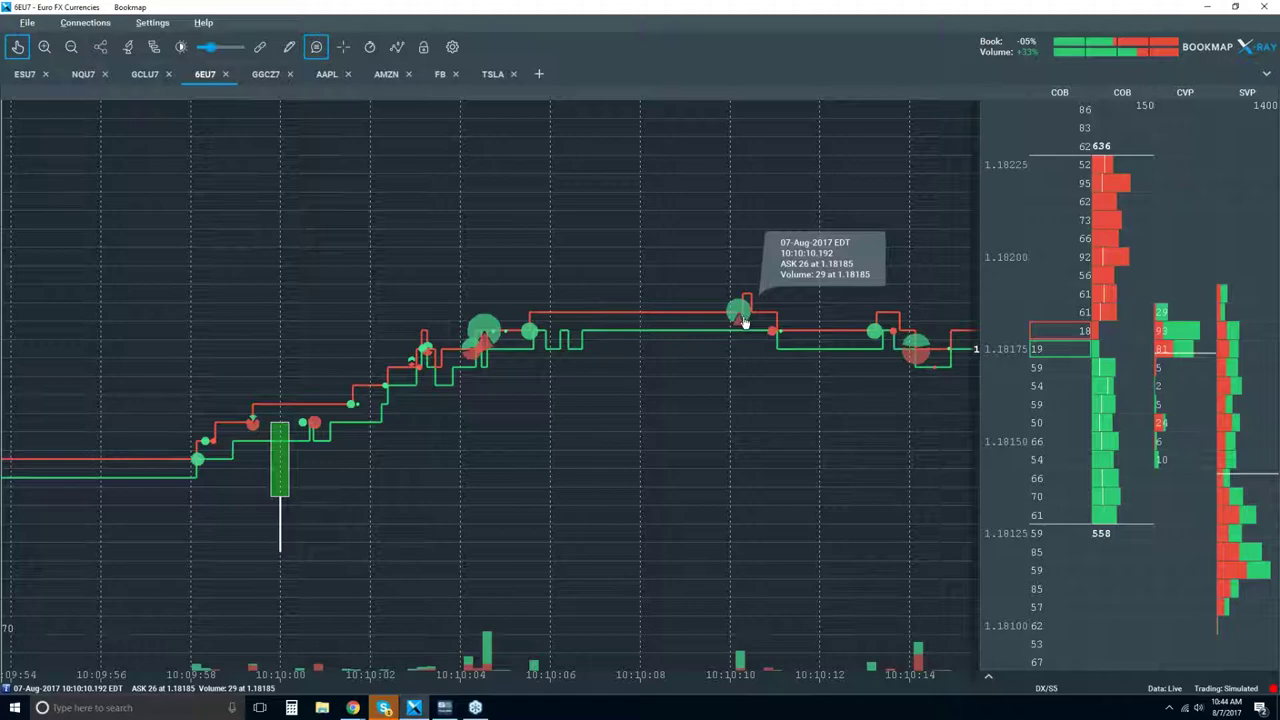
pyautogui.scroll(4, 742, 320)
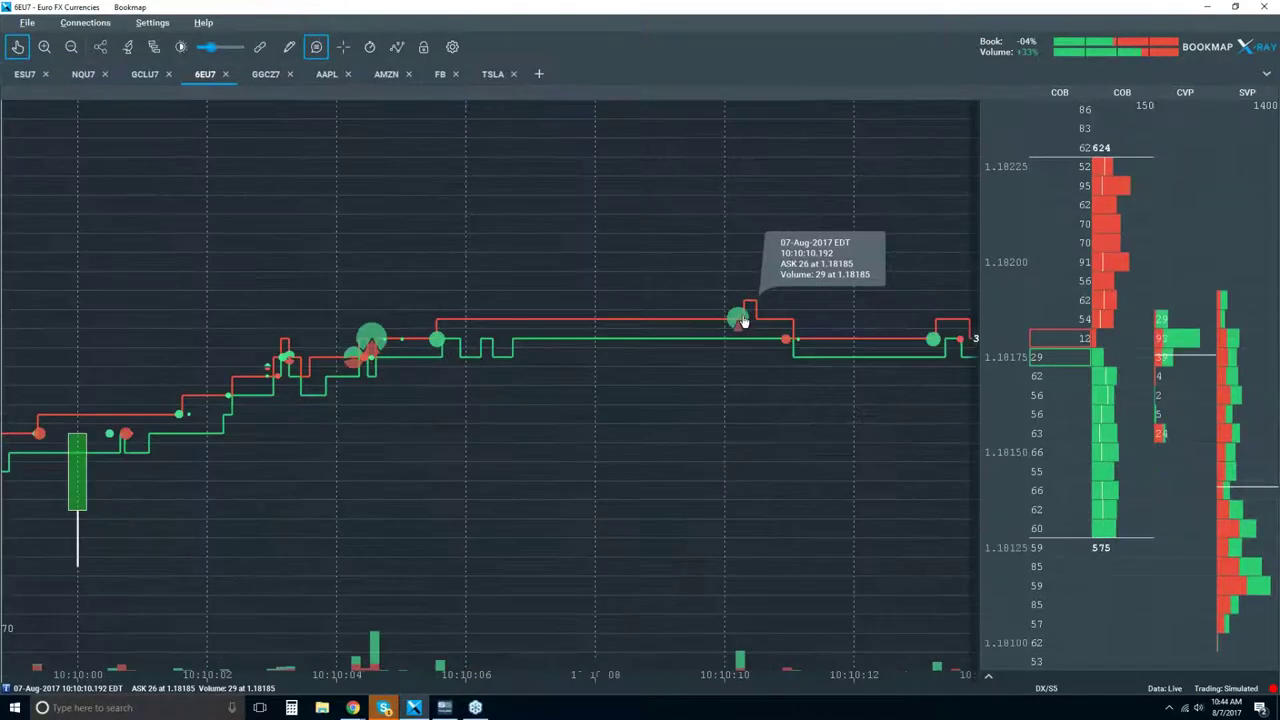
pyautogui.scroll(10, 738, 380)
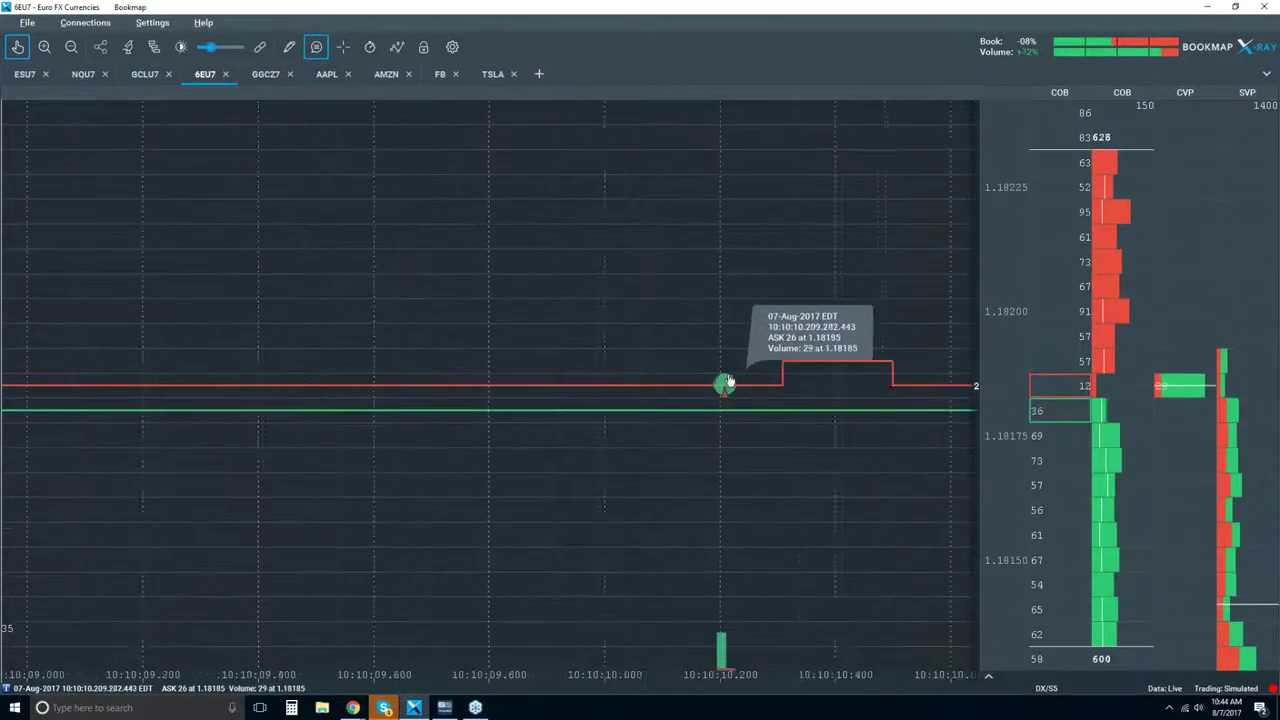
pyautogui.scroll(8, 728, 383)
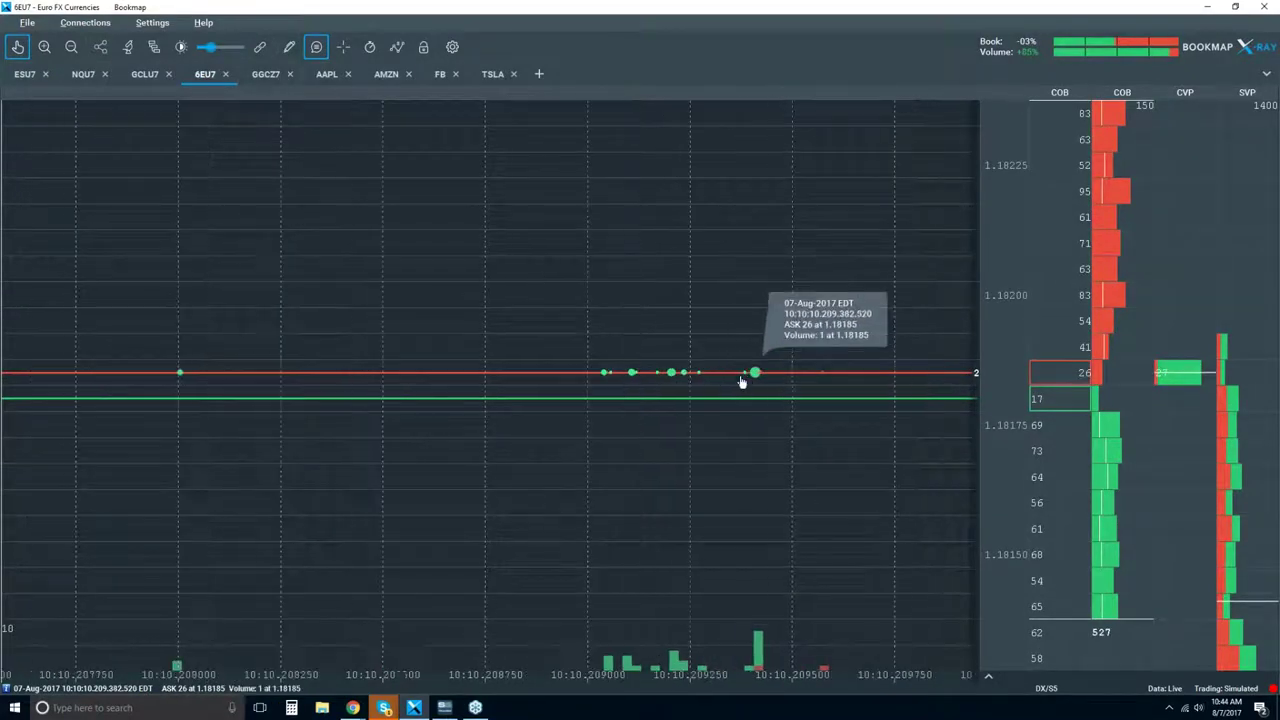
pyautogui.scroll(3, 674, 379)
pyautogui.scroll(5, 668, 380)
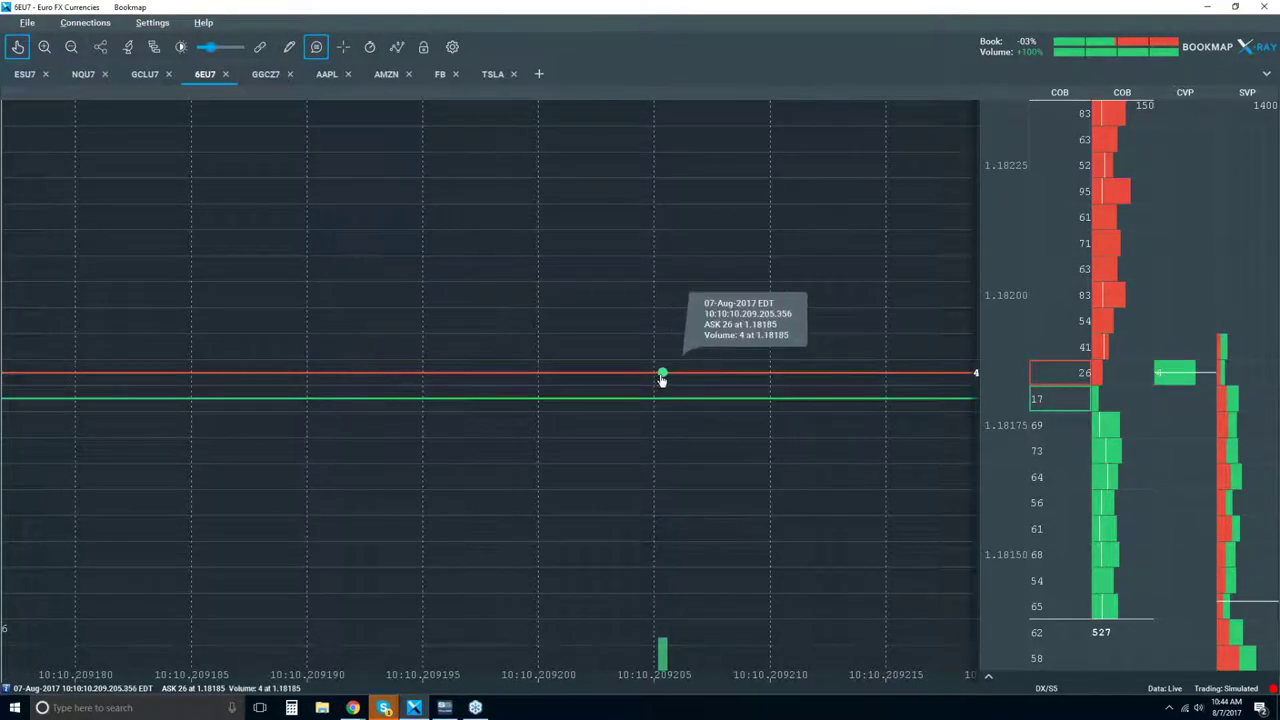
pyautogui.scroll(-5, 665, 385)
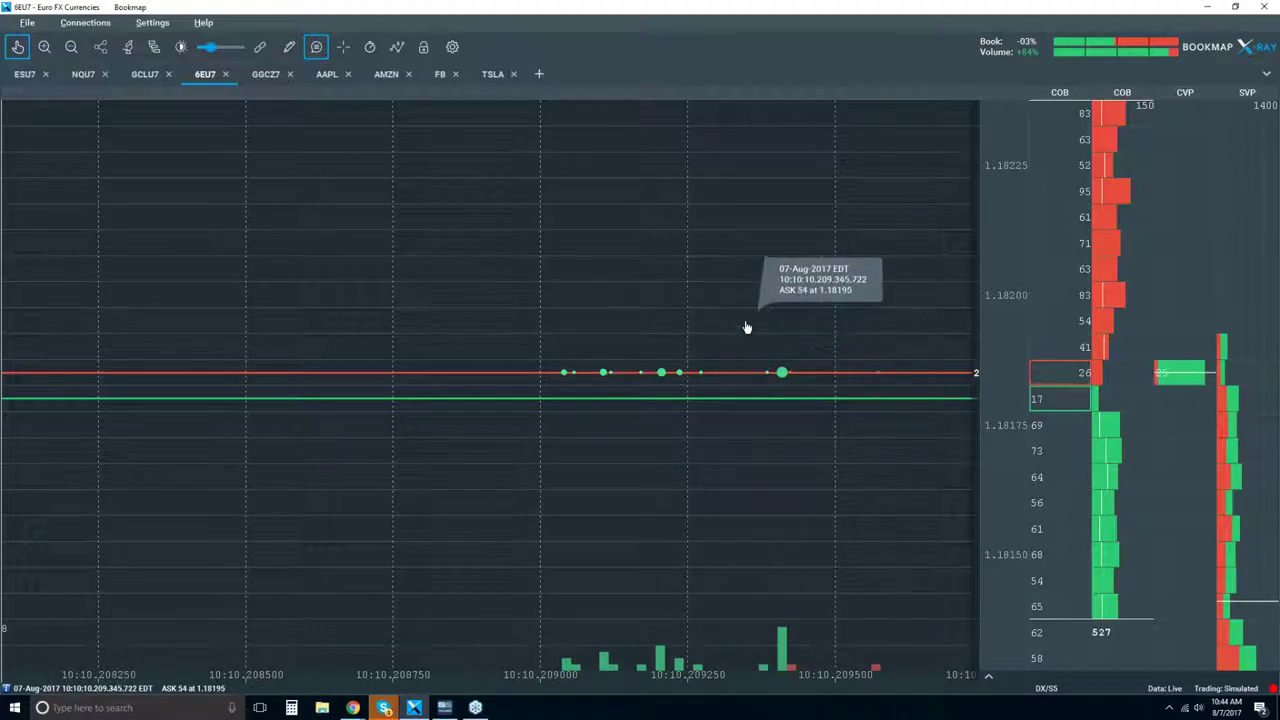
pyautogui.scroll(5, 746, 327)
# Step: Widen the chart from the individual trades back to the candles, and return it to following the live price from about 10:25
pyautogui.scroll(-6, 740, 360)
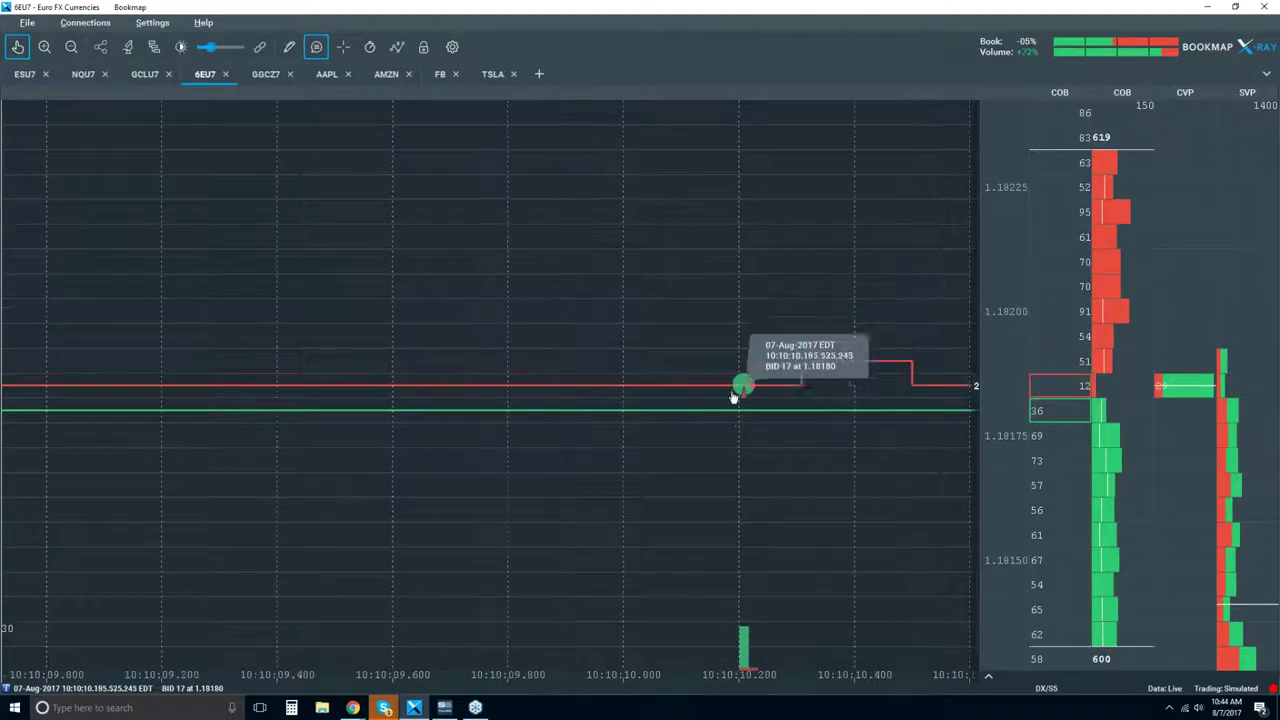
pyautogui.scroll(-4, 741, 345)
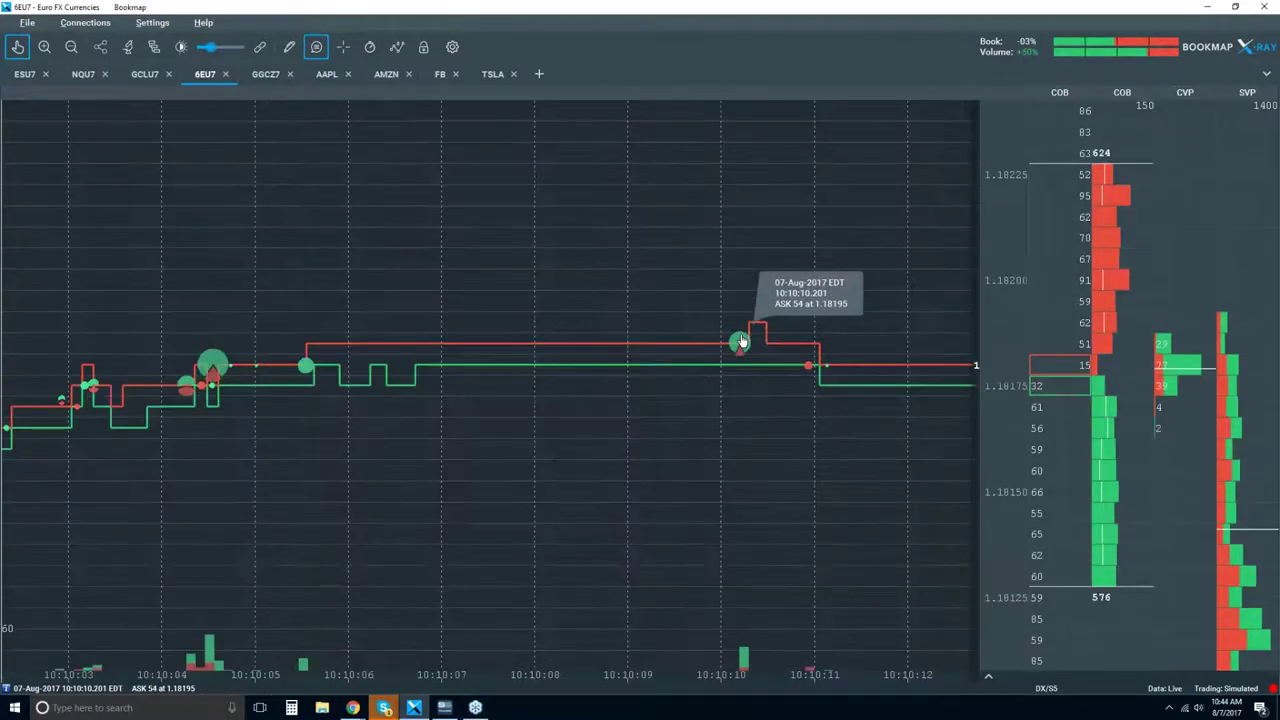
pyautogui.scroll(-2, 741, 341)
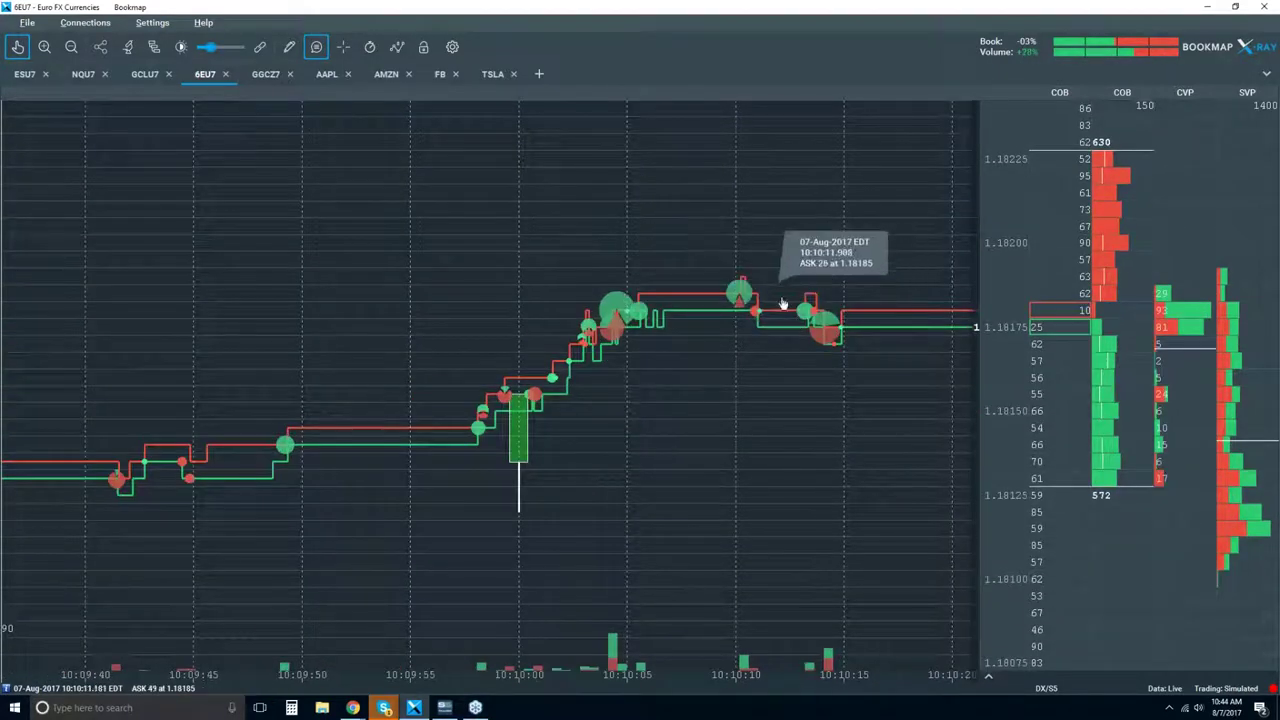
pyautogui.scroll(-2, 763, 361)
pyautogui.scroll(-5, 763, 361)
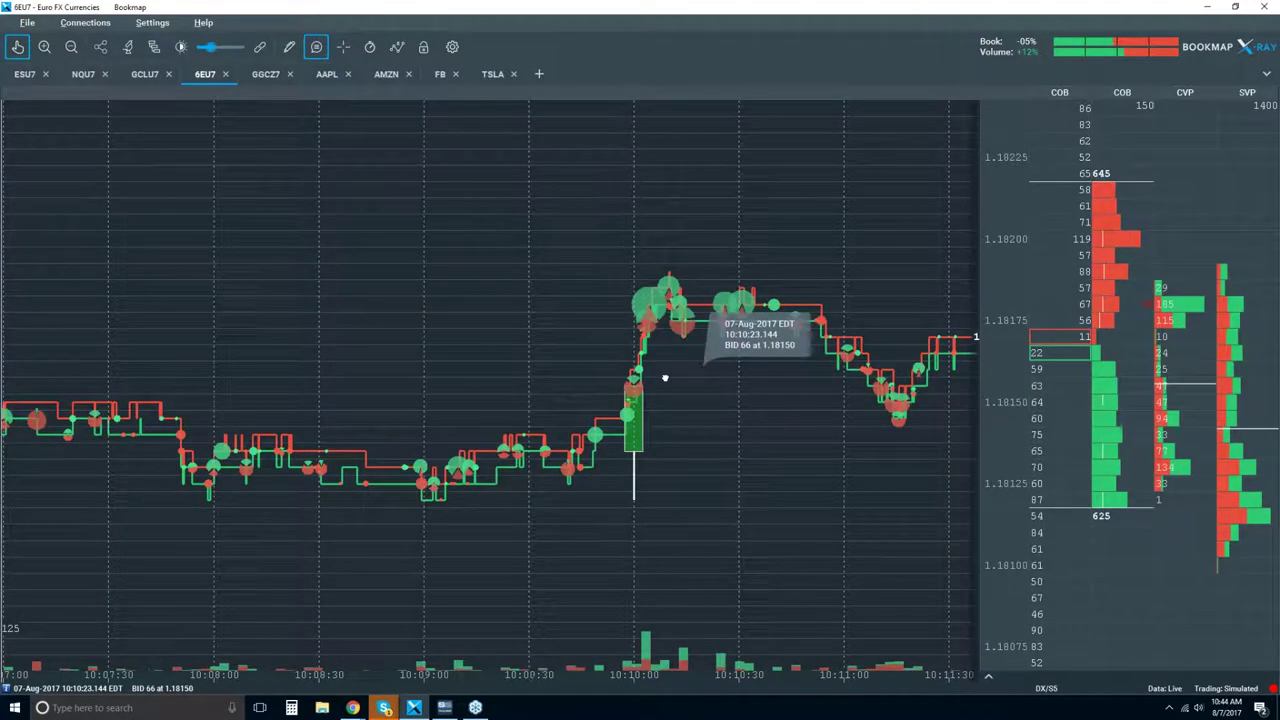
pyautogui.scroll(-2, 605, 375)
pyautogui.scroll(-2, 597, 380)
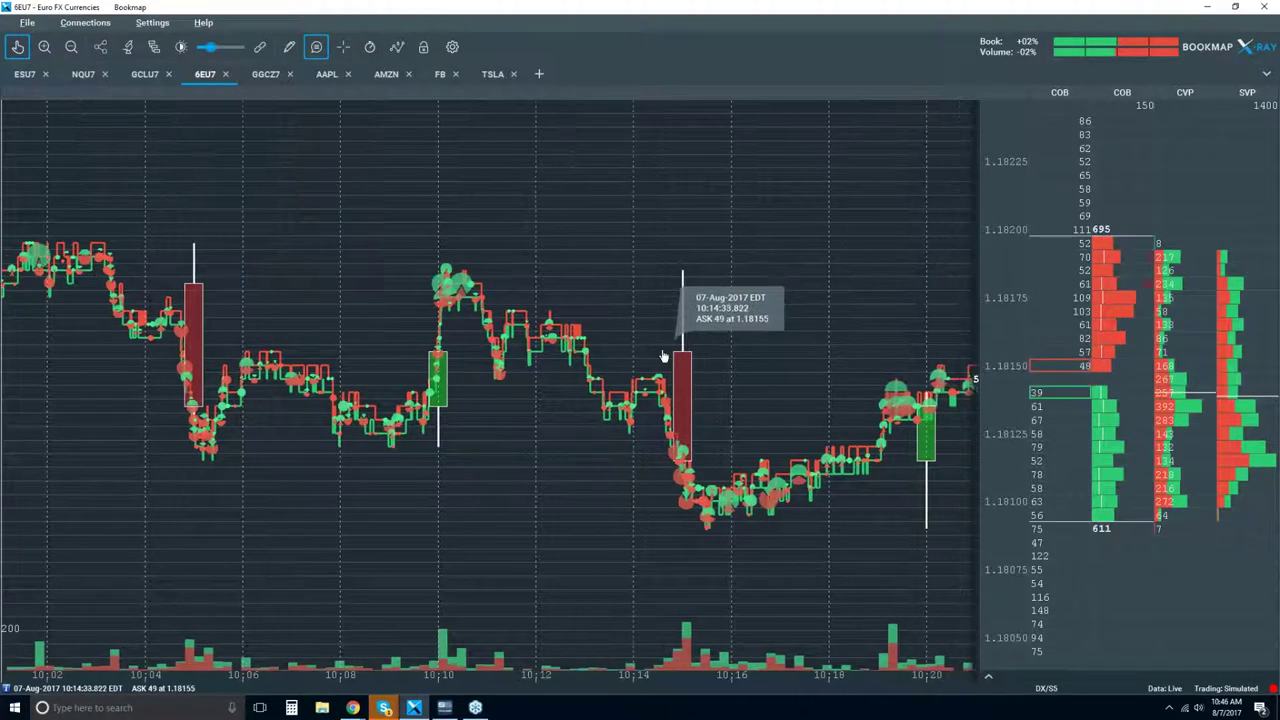
pyautogui.scroll(-2, 663, 356)
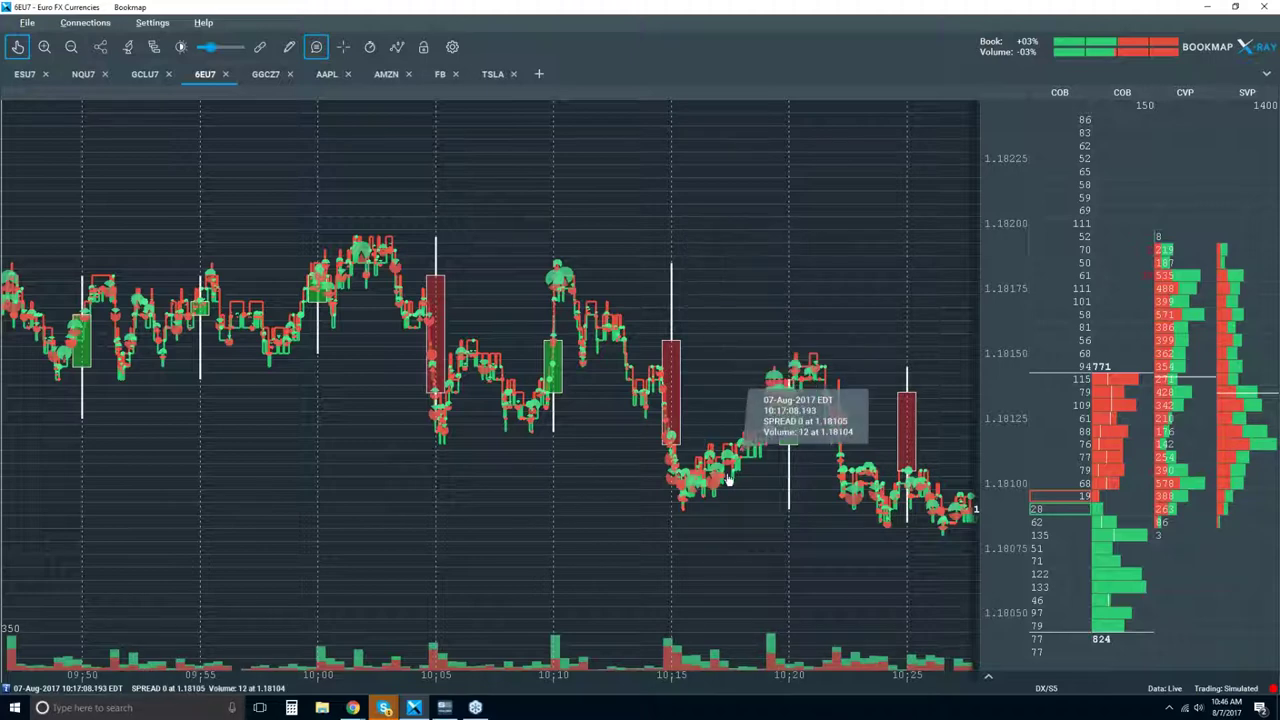
pyautogui.click(18, 47)
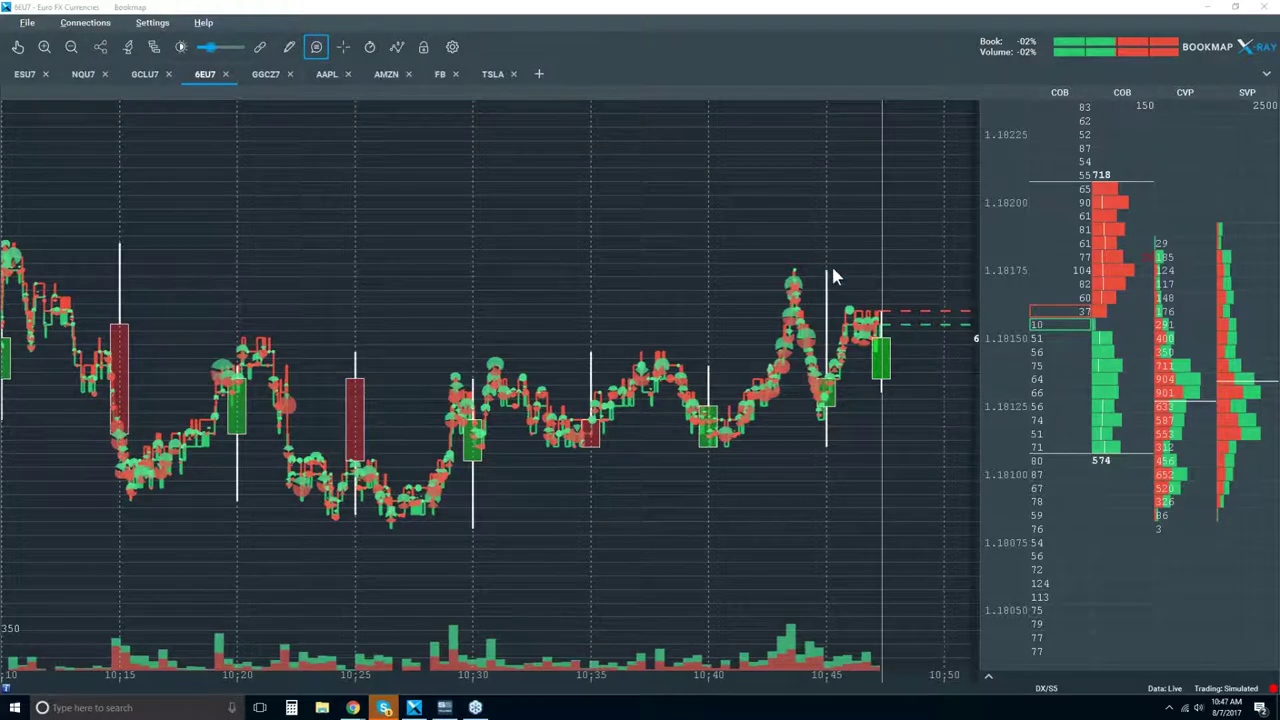
pyautogui.scroll(4, 831, 255)
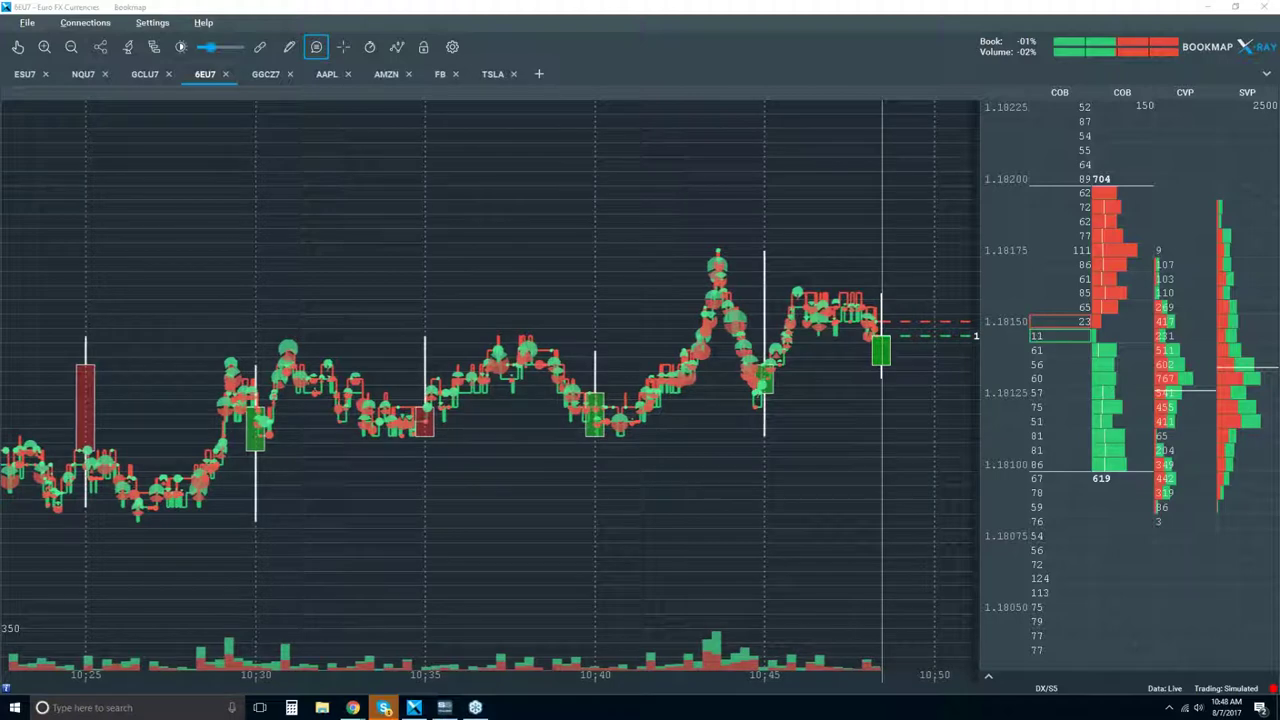
# Step: Review the format options of the numbers-only COB column and the content choices of the COB bars column, including Notes
pyautogui.rightClick(1055, 250)
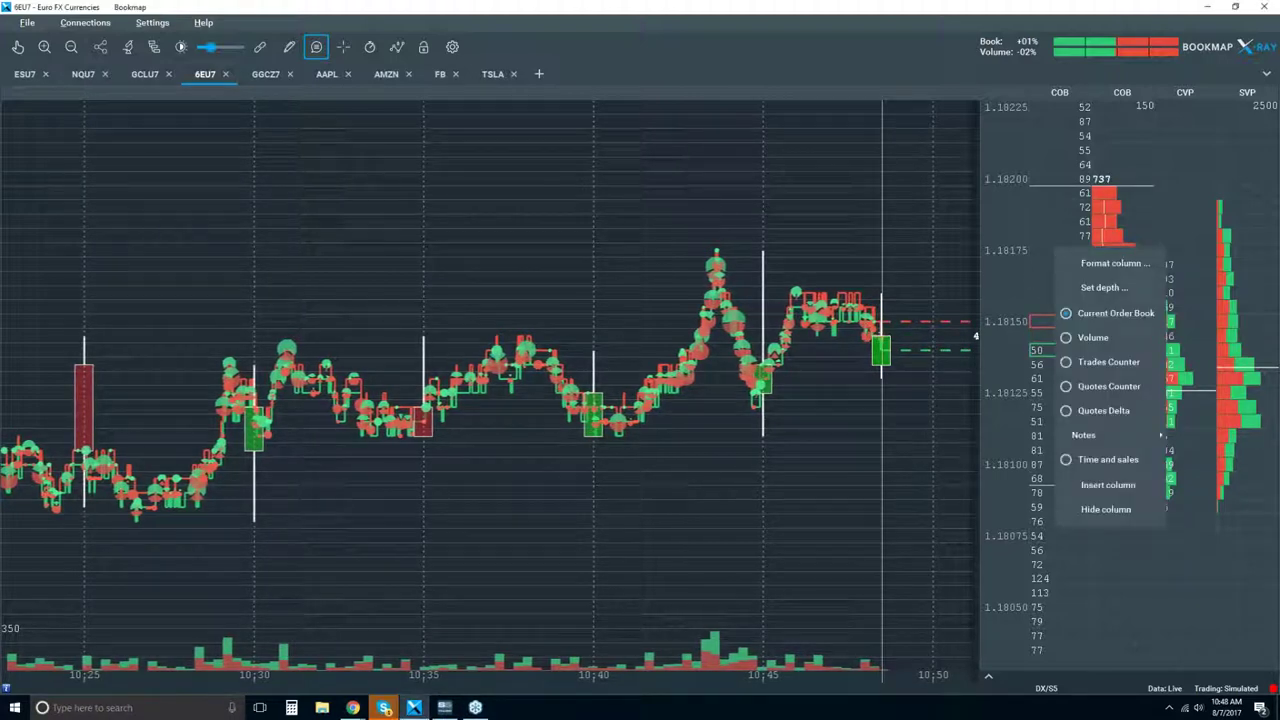
pyautogui.click(1108, 264)
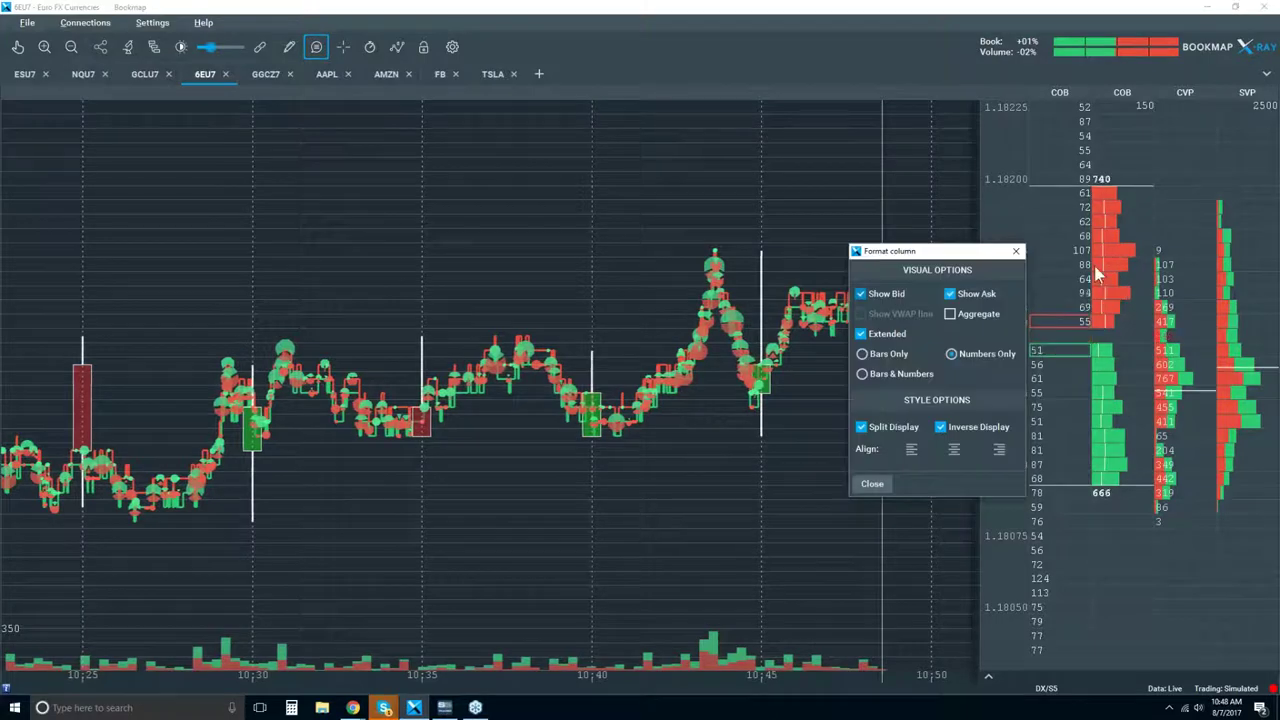
pyautogui.click(1016, 251)
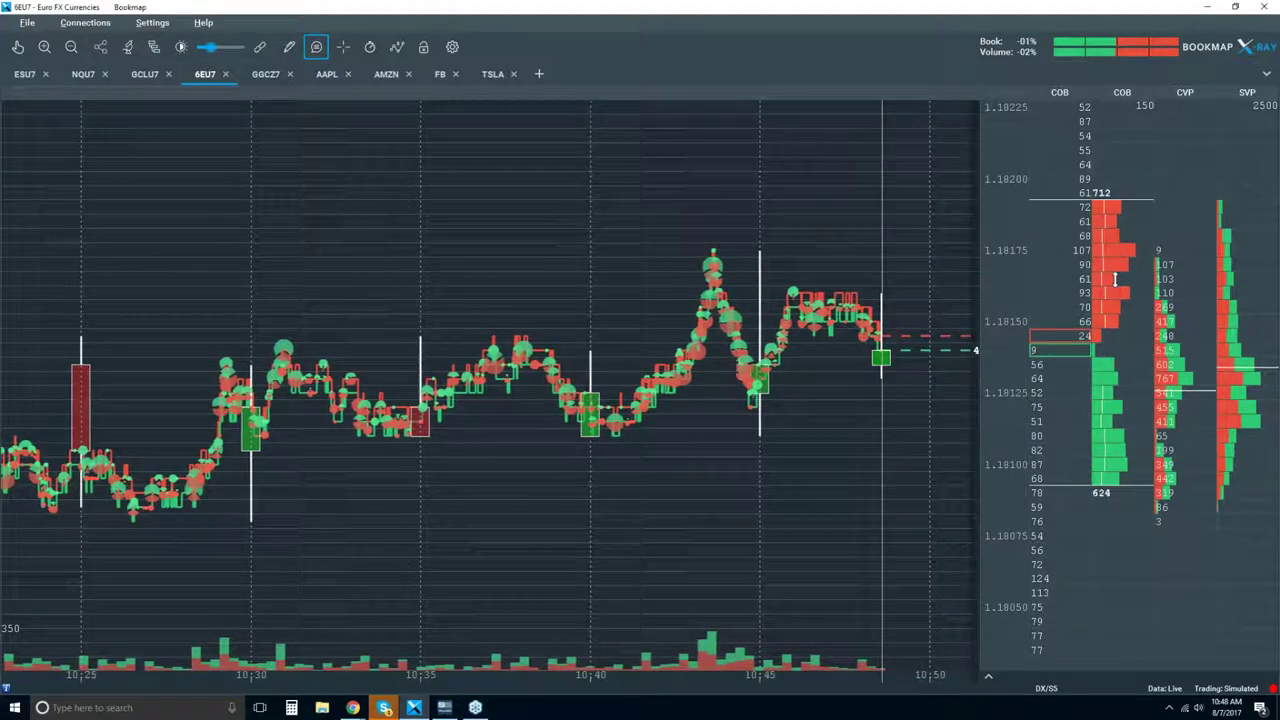
pyautogui.rightClick(1117, 281)
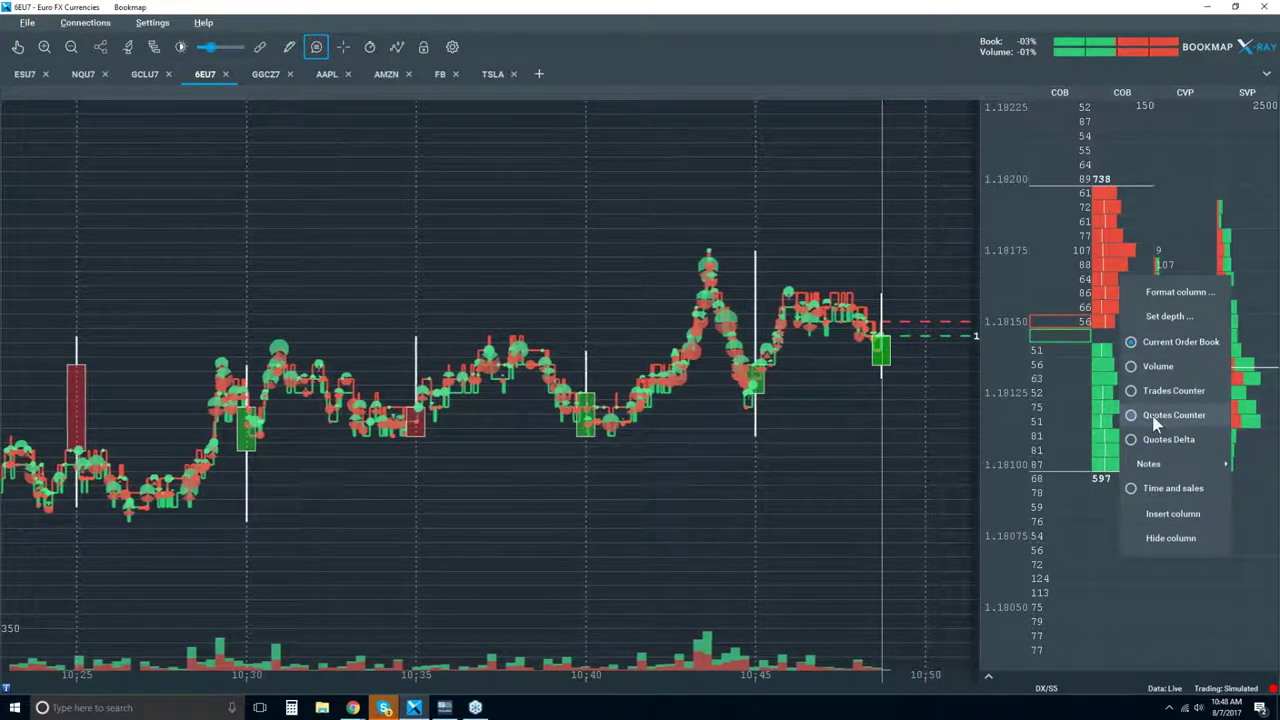
pyautogui.moveTo(1150, 464)
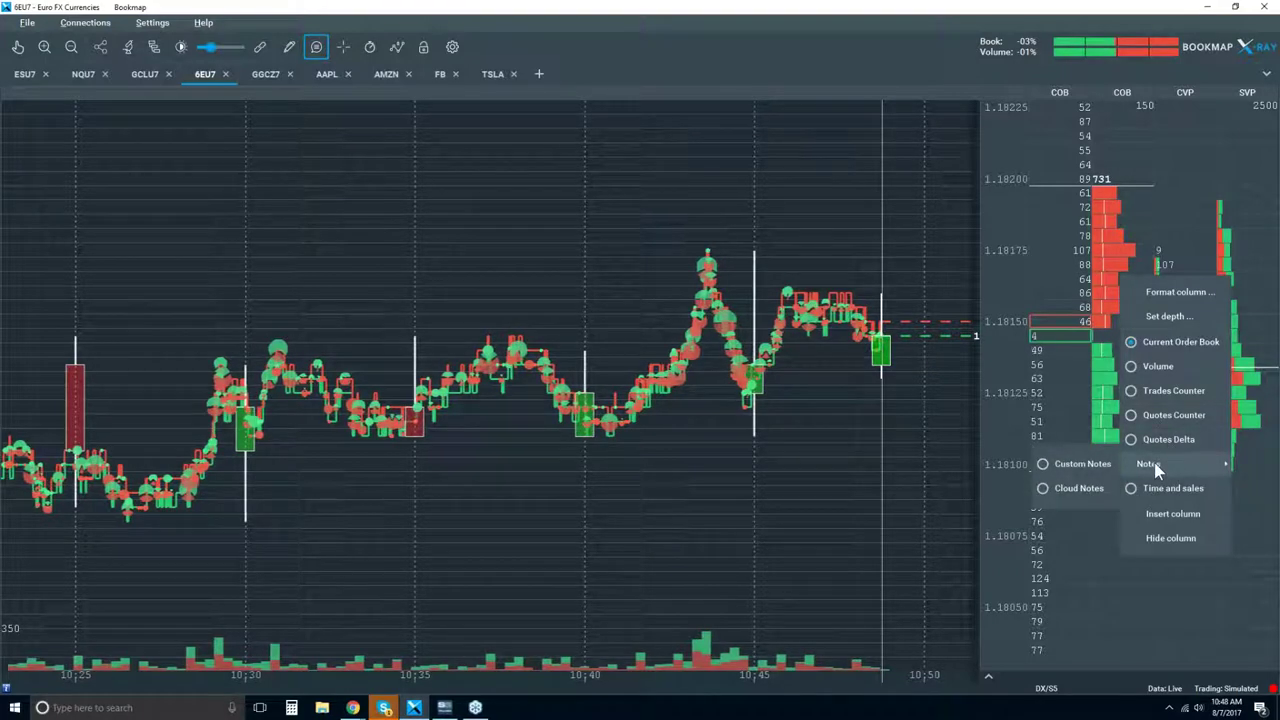
pyautogui.click(954, 83)
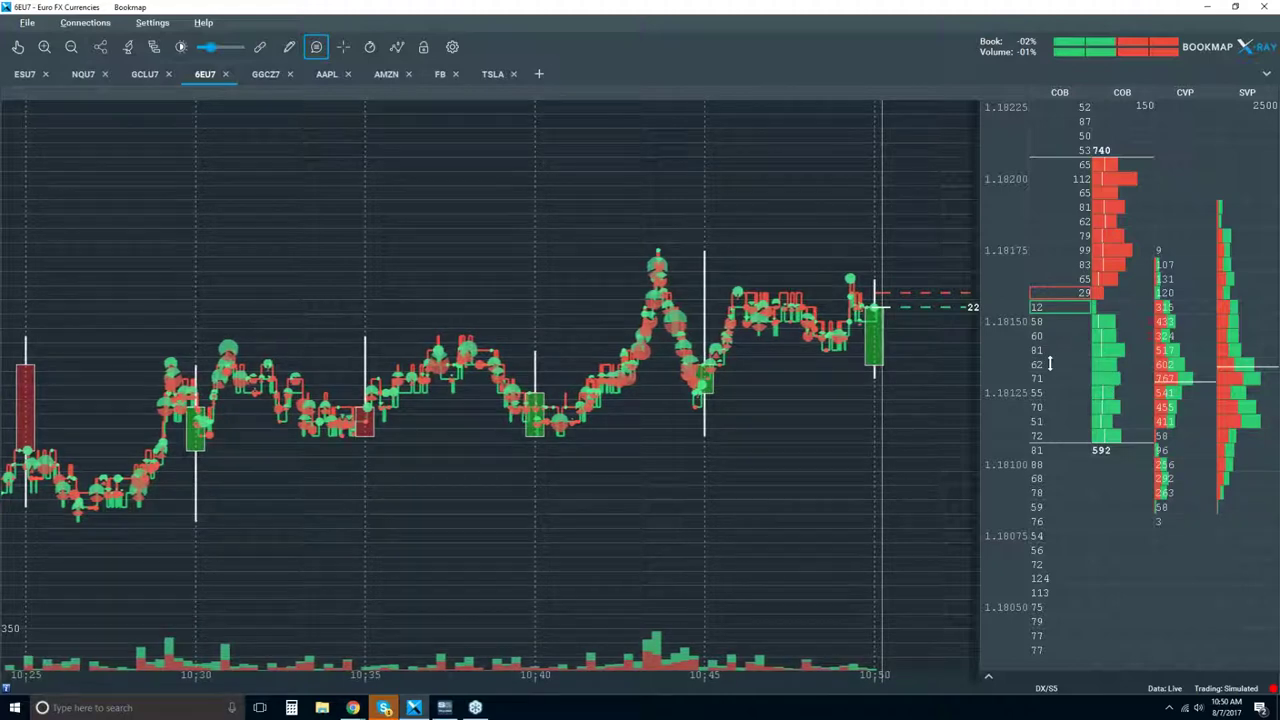
# Step: Add the Heatmap and its Extended layer to the chart, each for both buy and sell sides
pyautogui.moveTo(869, 375)
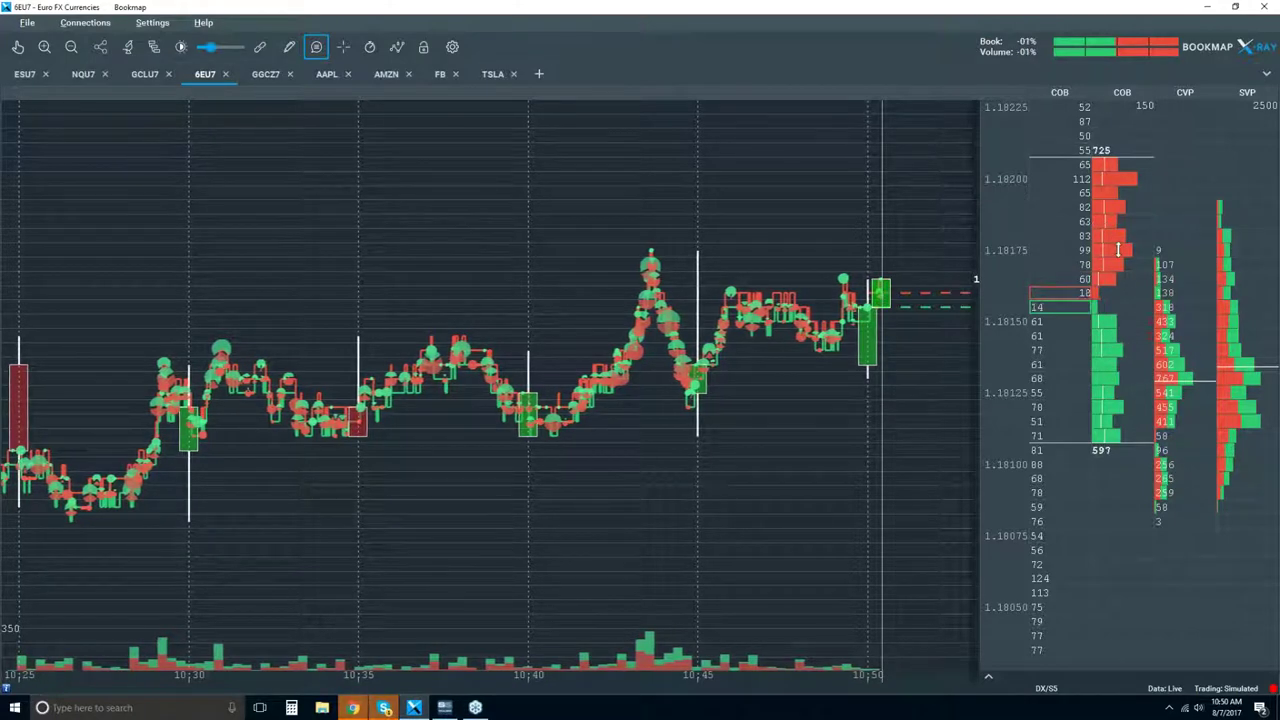
pyautogui.click(398, 48)
pyautogui.click(421, 245)
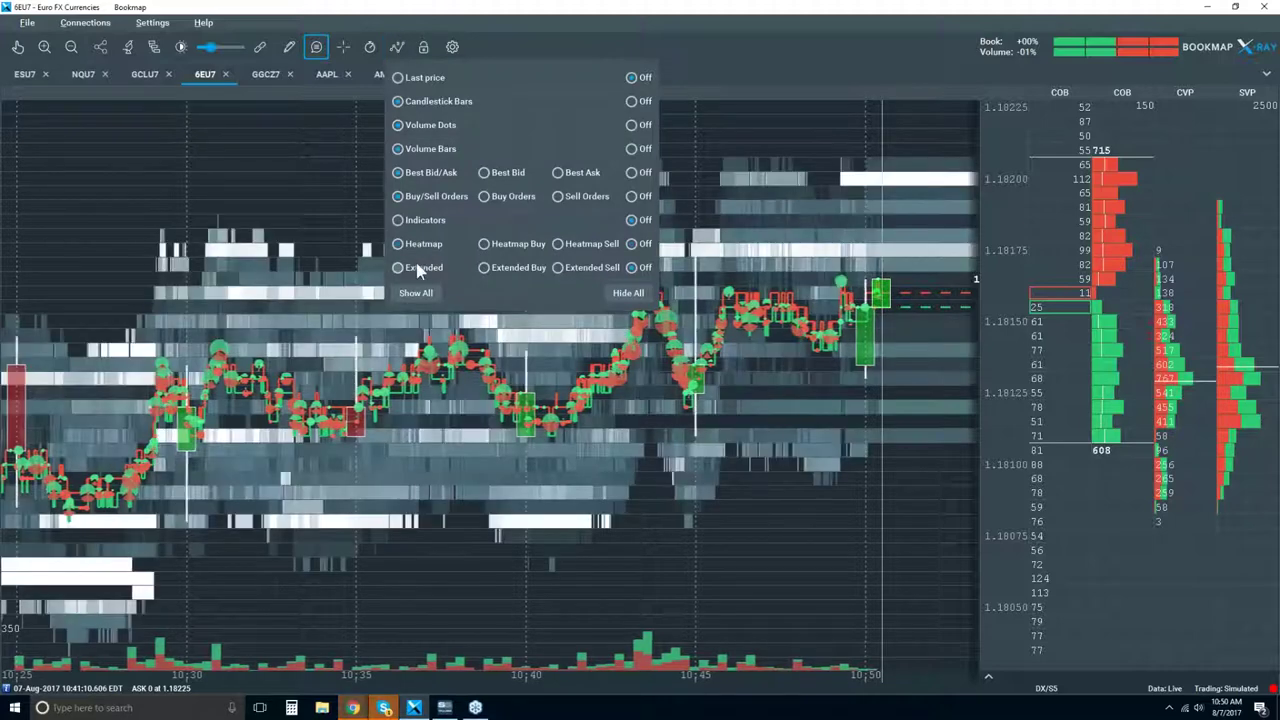
pyautogui.click(410, 267)
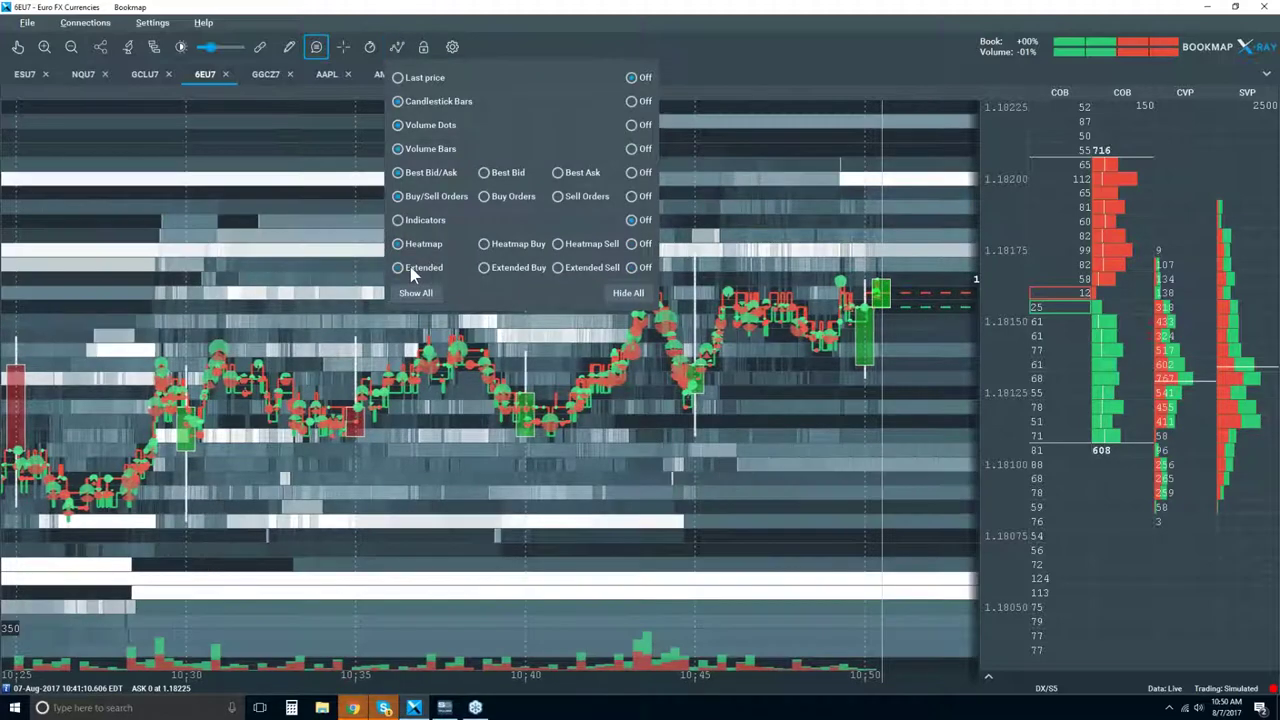
pyautogui.click(763, 185)
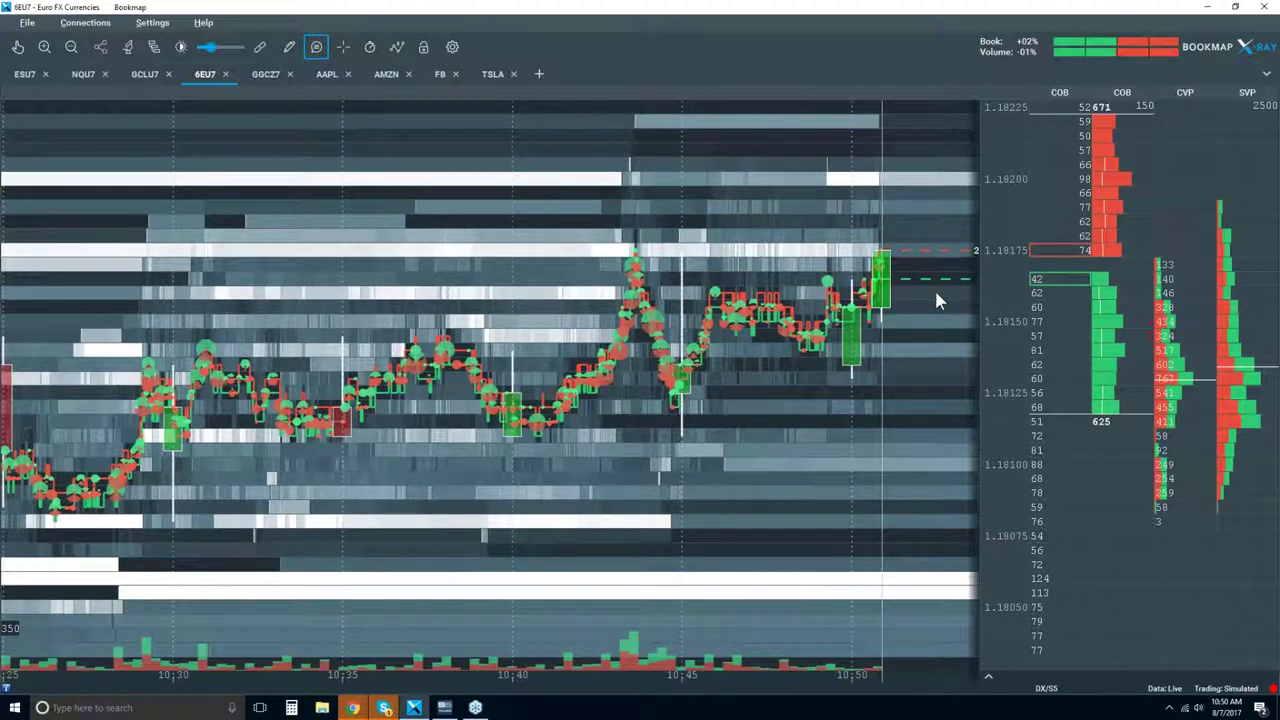
# Step: Widen the heatmap chart to start at about 09:45 and turn off the data tooltip
pyautogui.moveTo(878, 181)
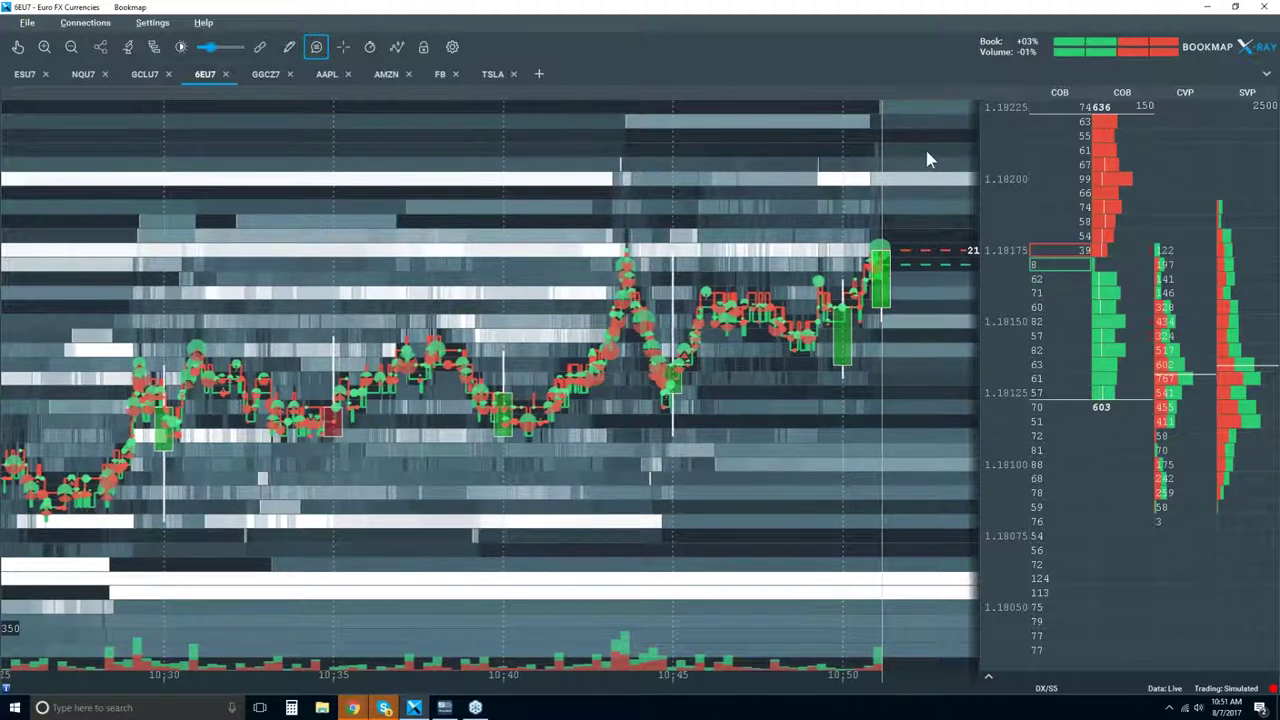
pyautogui.moveTo(893, 252)
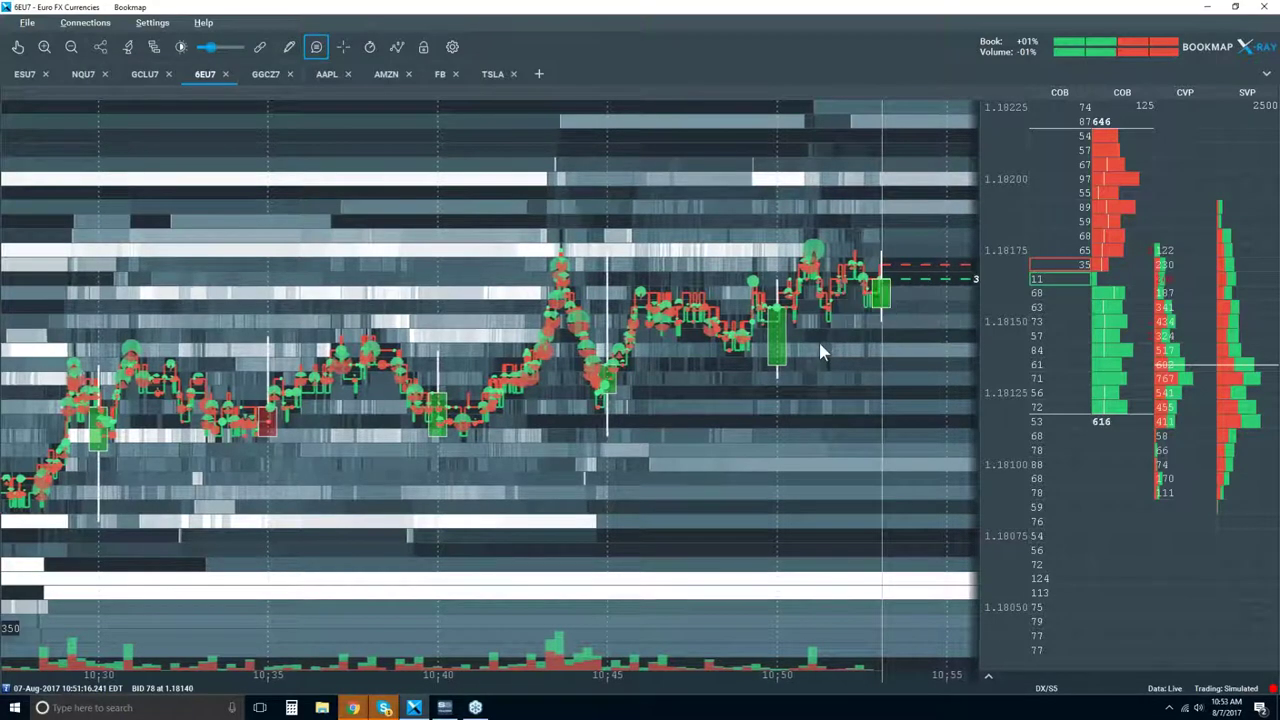
pyautogui.scroll(-3, 820, 350)
pyautogui.scroll(-3, 820, 350)
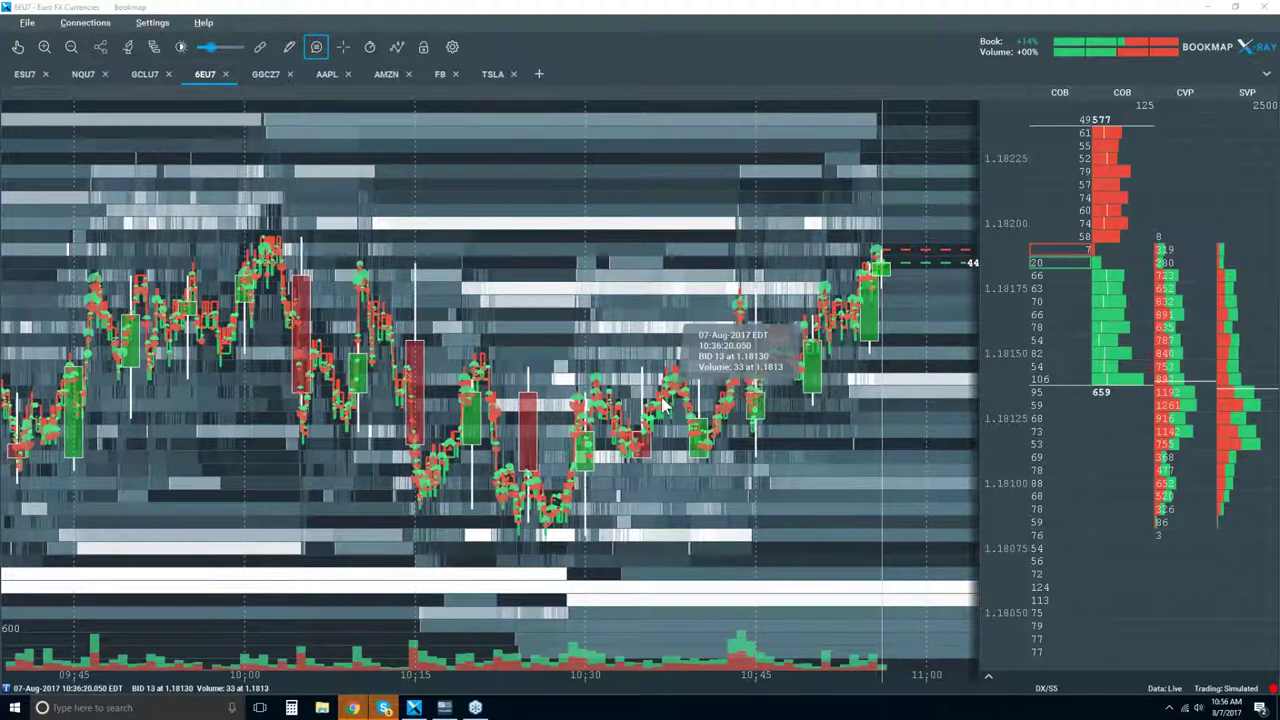
pyautogui.click(318, 50)
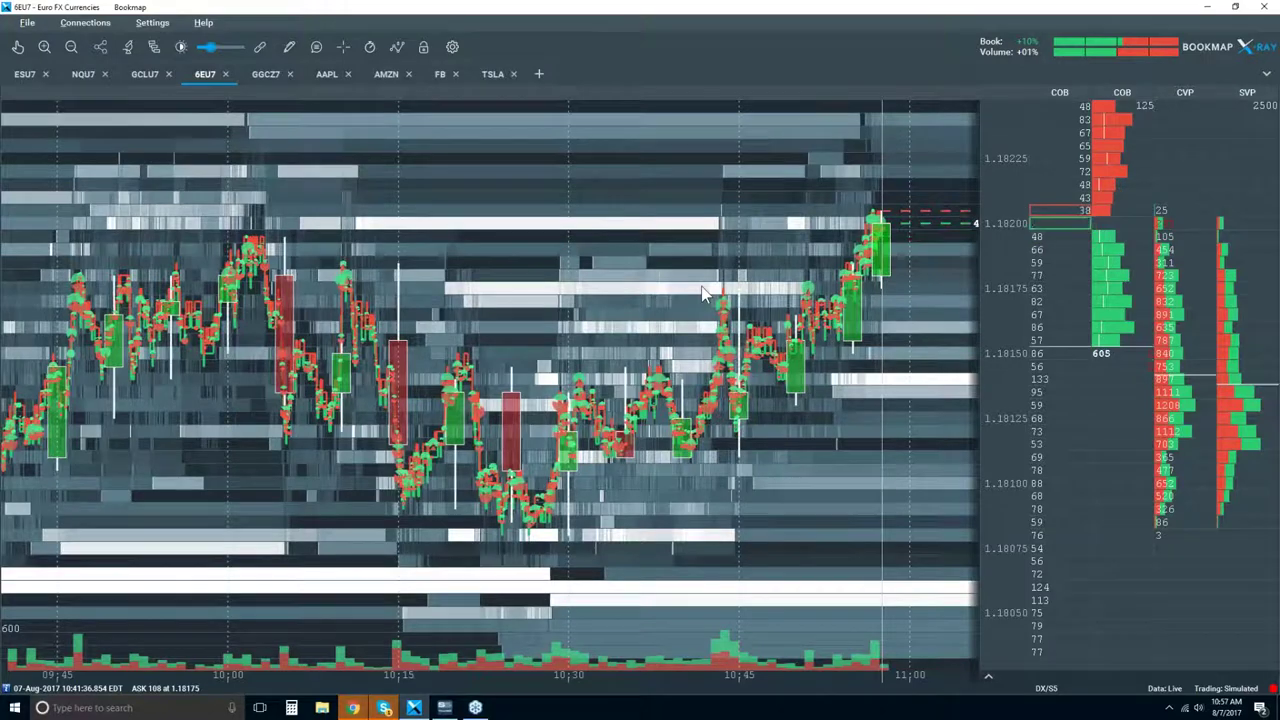
# Step: Examine the price rise just before 11:00 against the heatmap, comparing wider and closer time spans
pyautogui.scroll(-1, 701, 286)
pyautogui.scroll(-2, 701, 286)
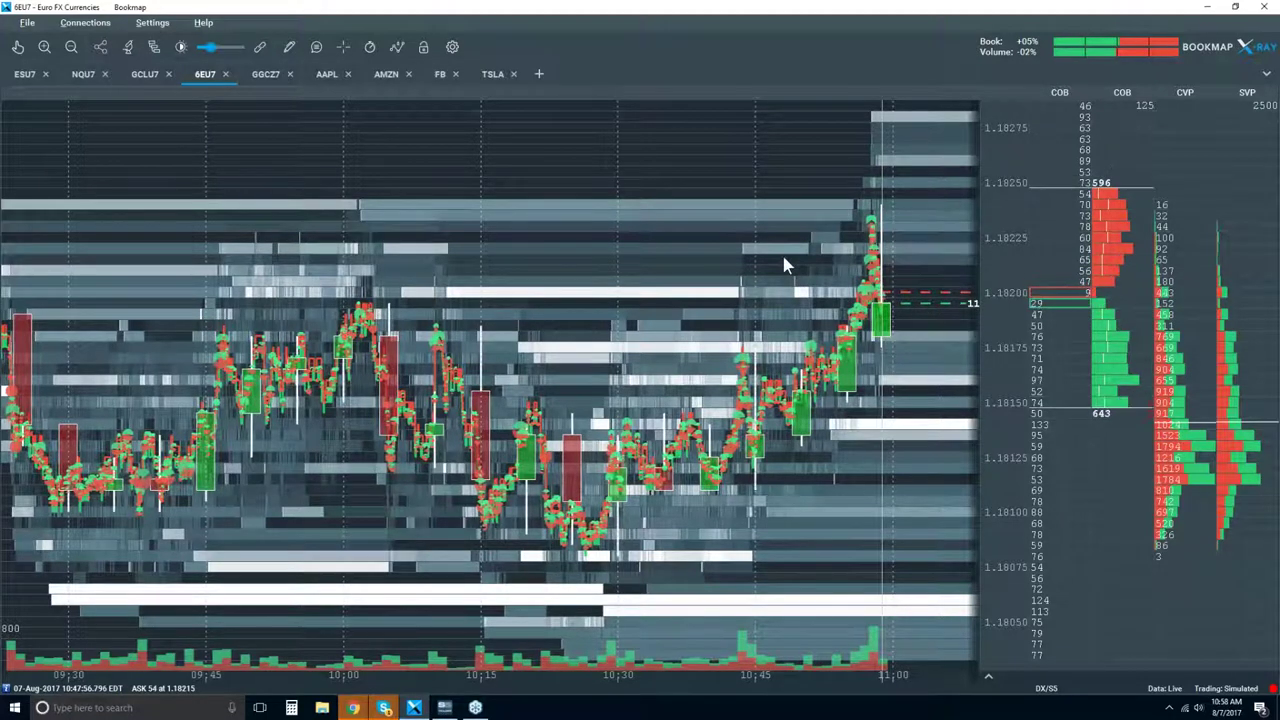
pyautogui.scroll(-1, 785, 265)
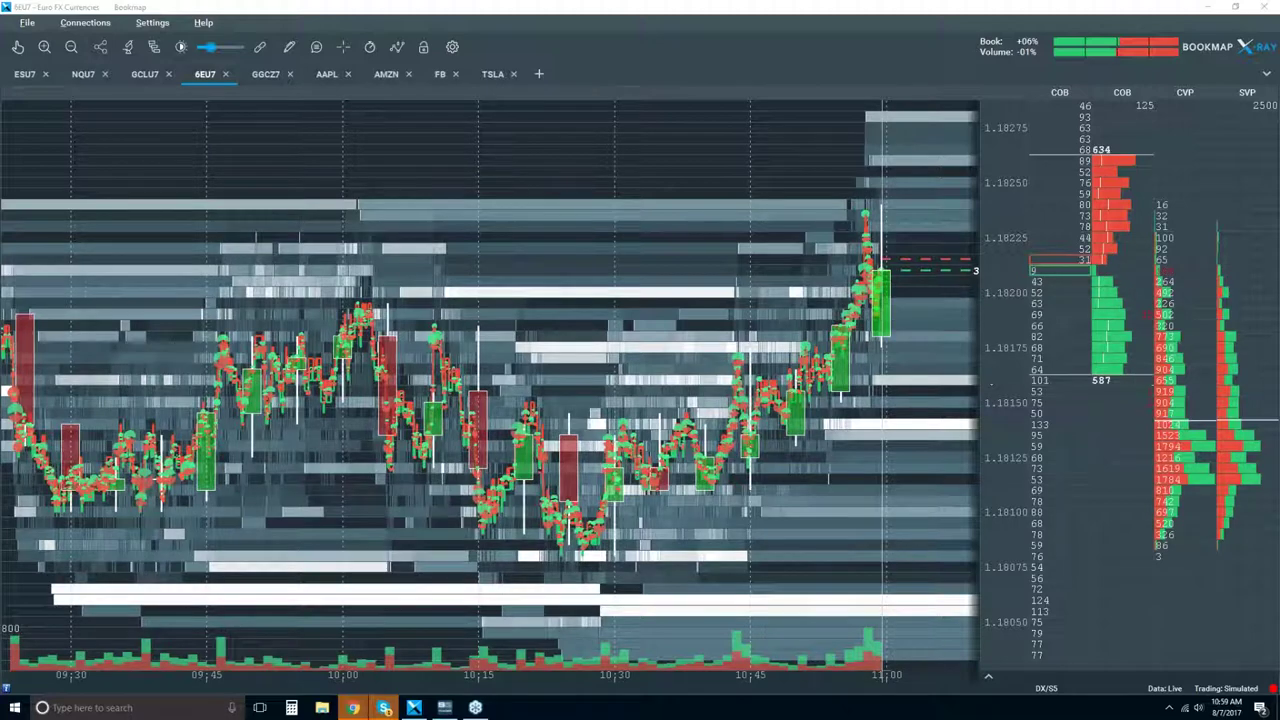
pyautogui.scroll(2, 848, 325)
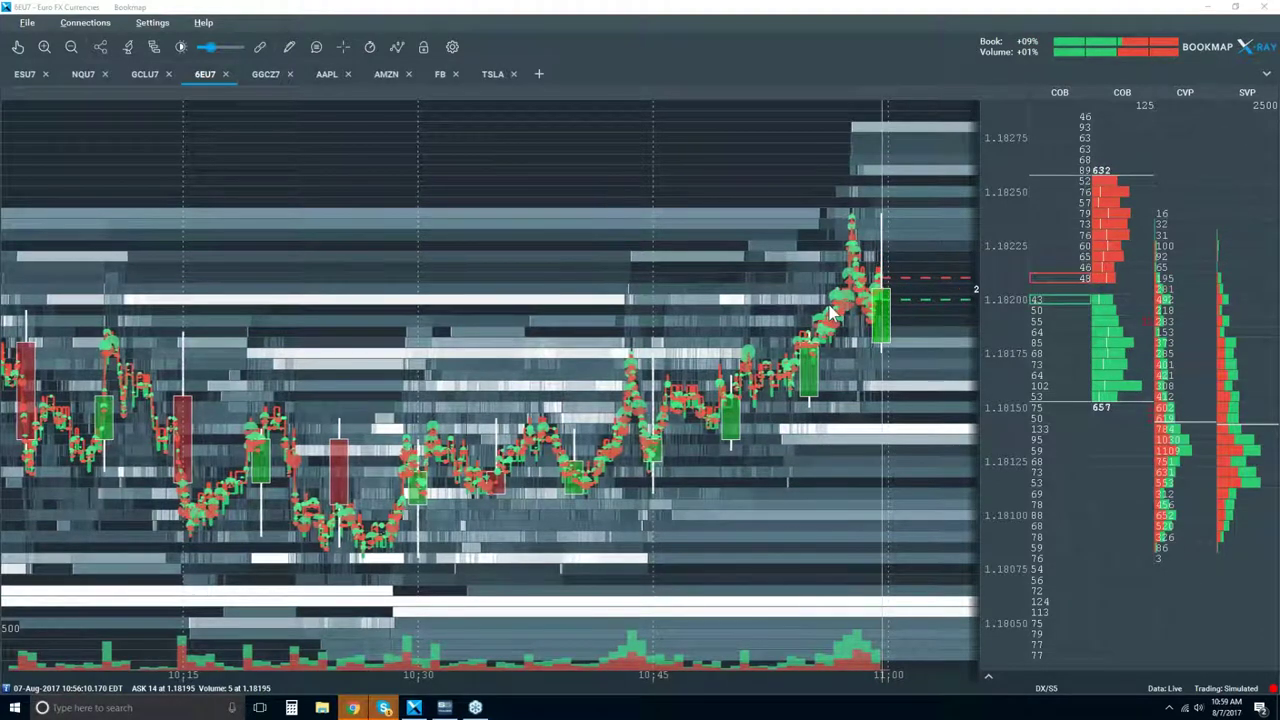
pyautogui.scroll(-2, 830, 313)
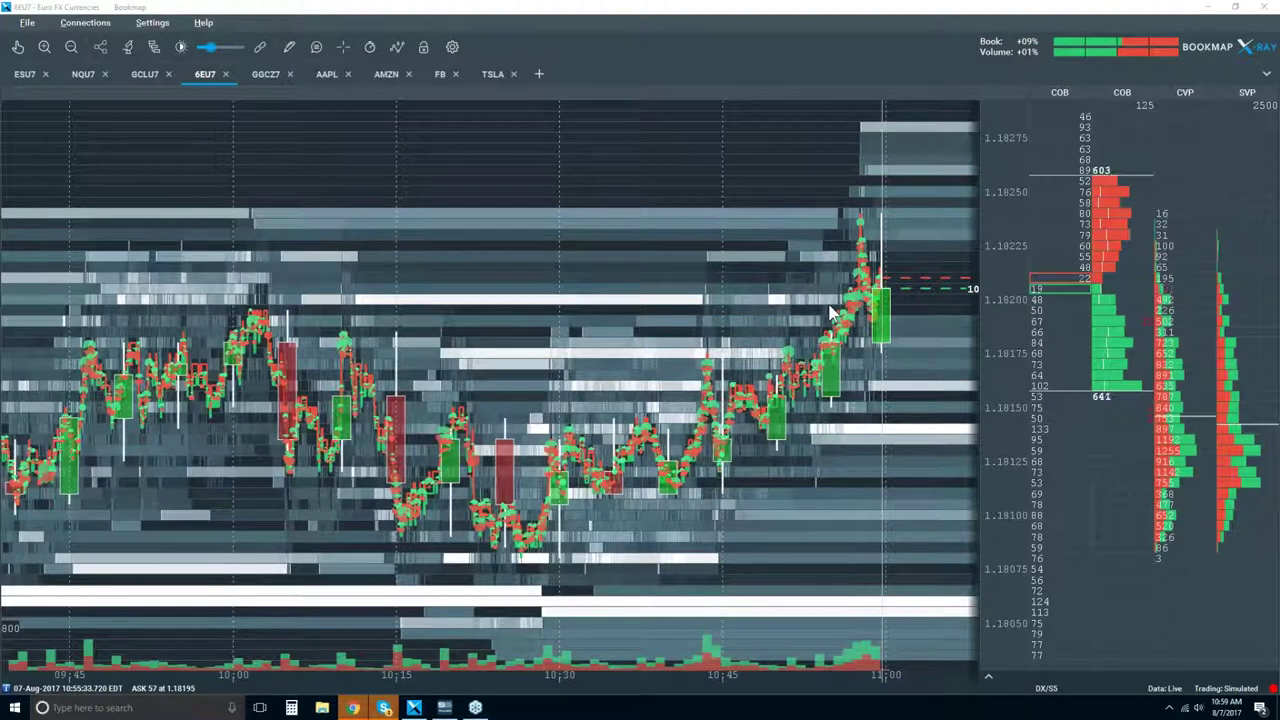